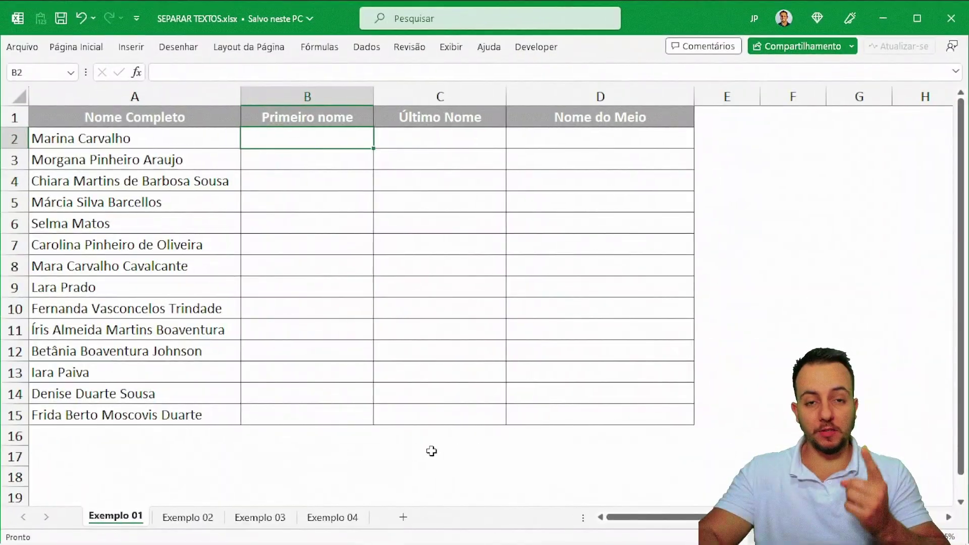
Step: Browse the example sheets and locate Flash Fill among the Home tab's Fill options
{"action": "key", "text": "ctrl+Page_Down"}
{"action": "key", "text": "ctrl+Page_Down"}
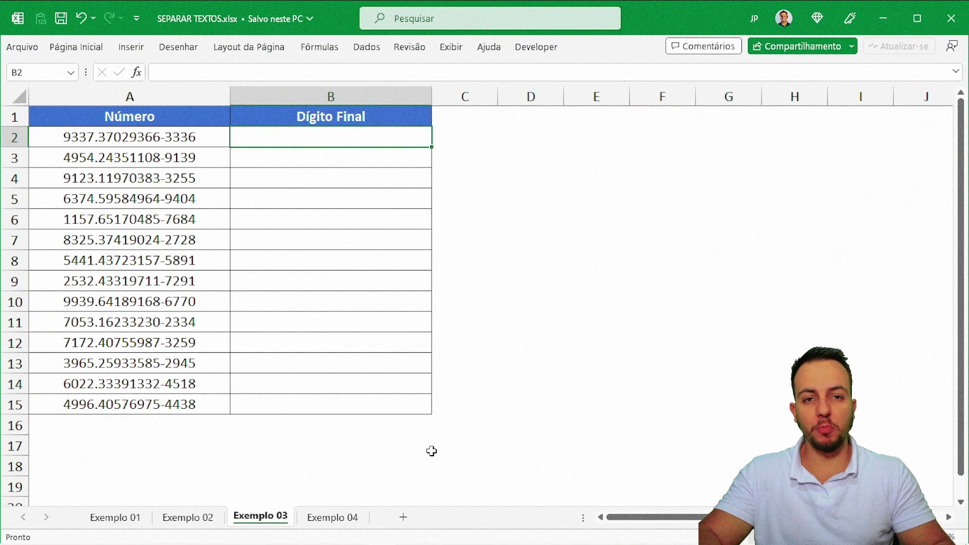
{"action": "key", "text": "ctrl+Page_Down"}
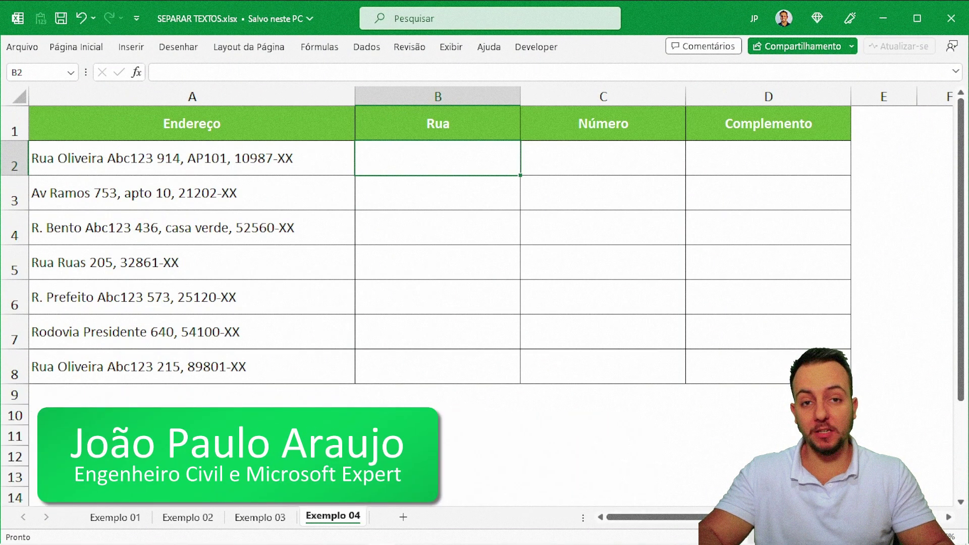
{"action": "key", "text": "ctrl+Page_Up"}
{"action": "key", "text": "ctrl+Page_Up"}
{"action": "key", "text": "ctrl+Page_Up"}
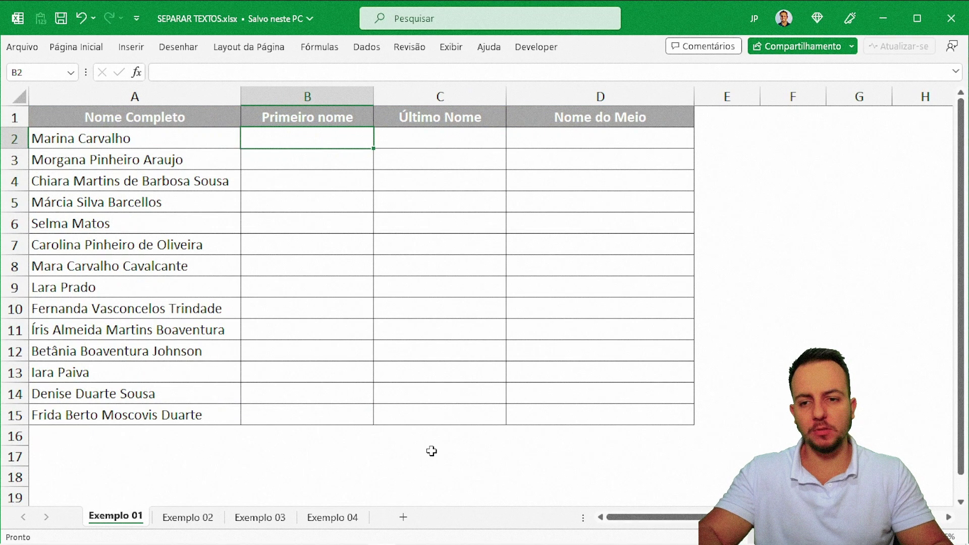
{"action": "key", "text": "ctrl+Page_Down"}
{"action": "key", "text": "ctrl+Page_Down"}
{"action": "key", "text": "ctrl+Page_Down"}
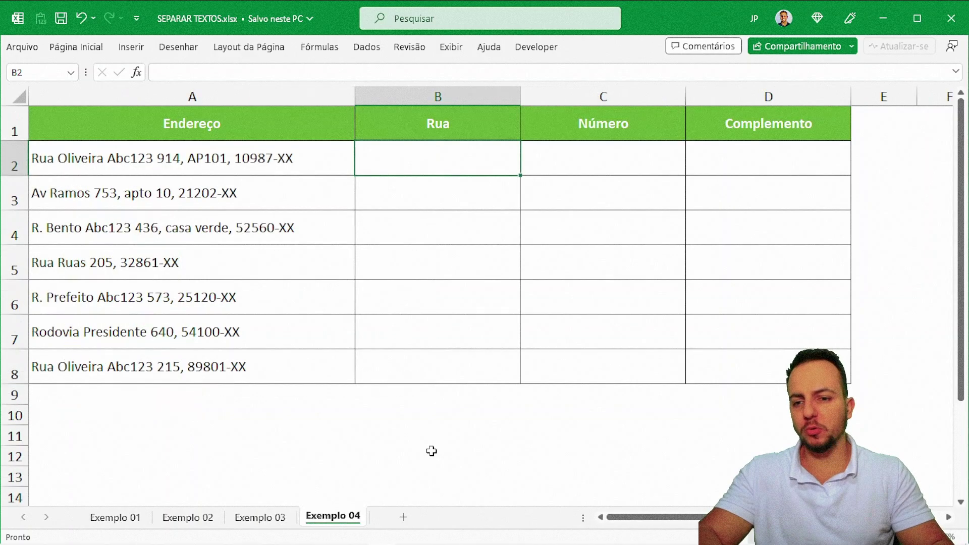
{"action": "key", "text": "ctrl+Page_Up"}
{"action": "key", "text": "ctrl+Page_Up"}
{"action": "key", "text": "ctrl+Page_Up"}
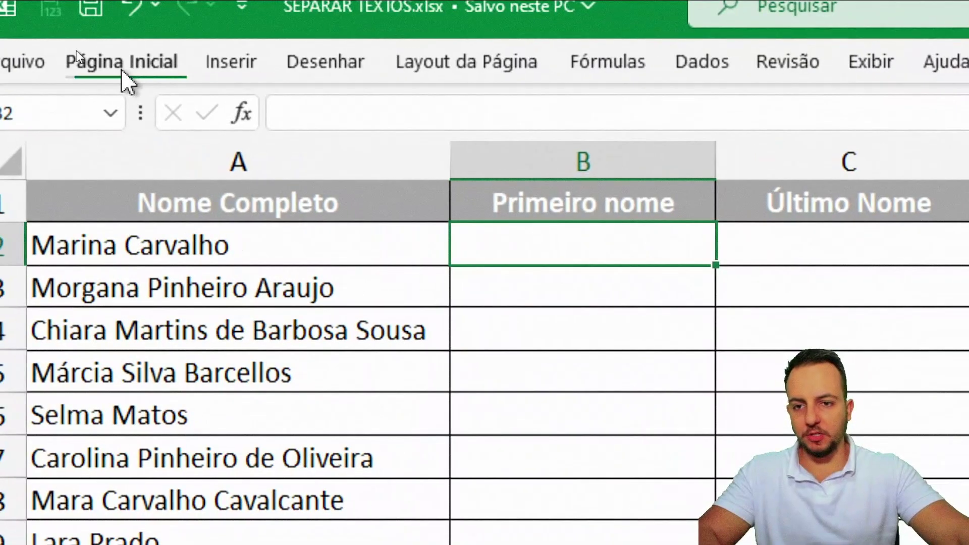
{"action": "left_click", "coordinate": [76, 48]}
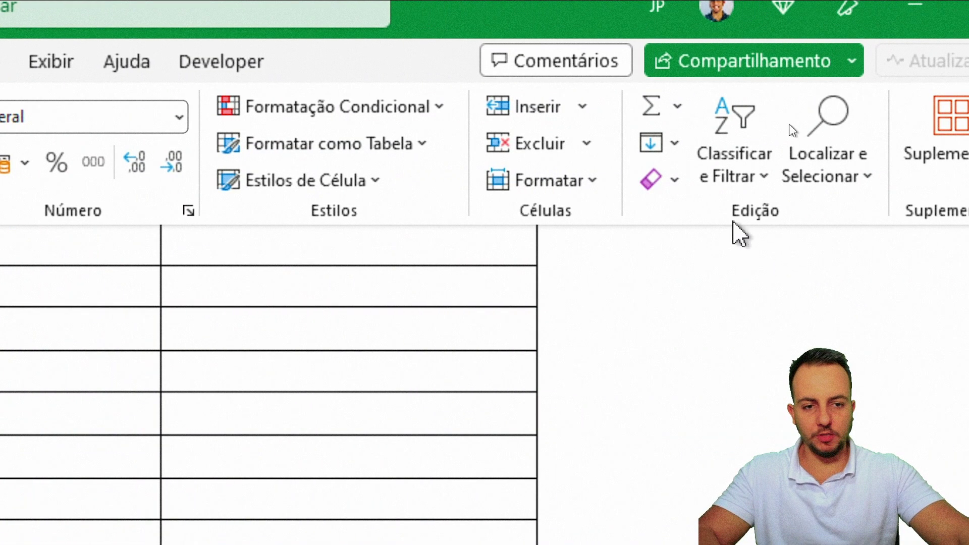
{"action": "left_click", "coordinate": [675, 144]}
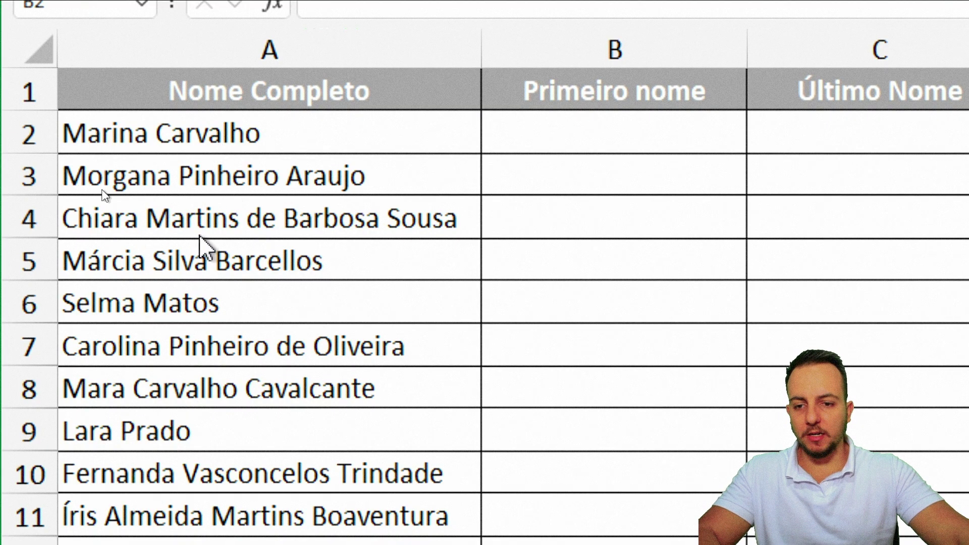
{"action": "left_click", "coordinate": [571, 295]}
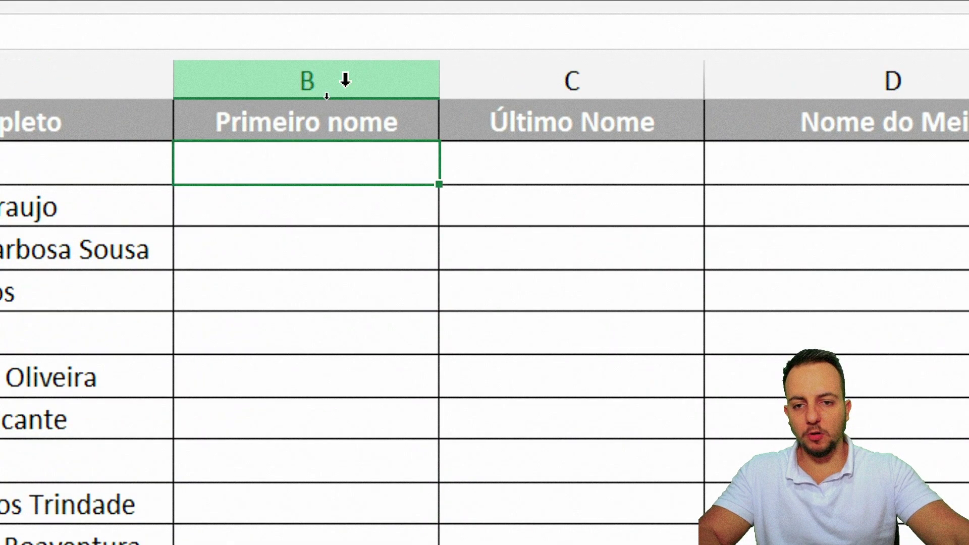
Step: Highlight the empty Primeiro nome, Último Nome and Nome do Meio columns
{"action": "left_click", "coordinate": [327, 97]}
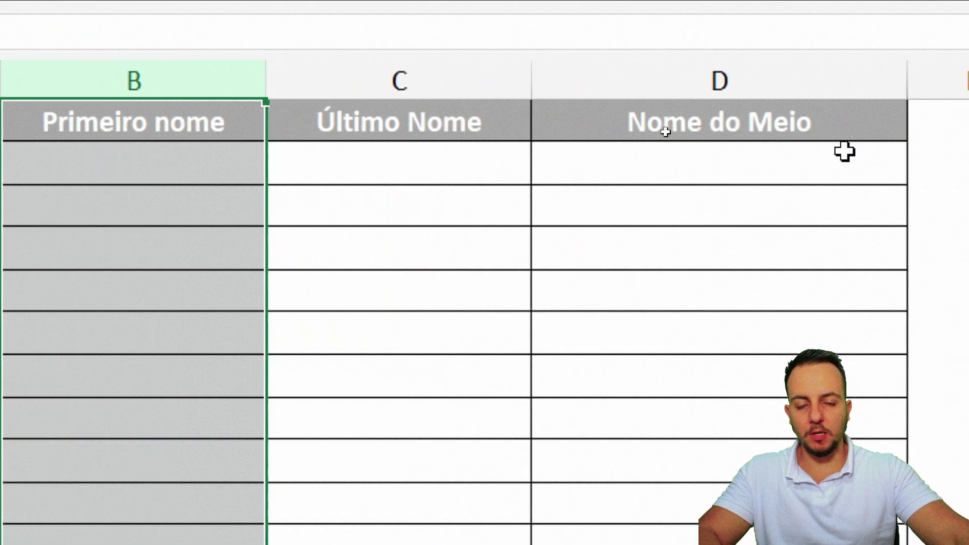
{"action": "left_click", "coordinate": [444, 81]}
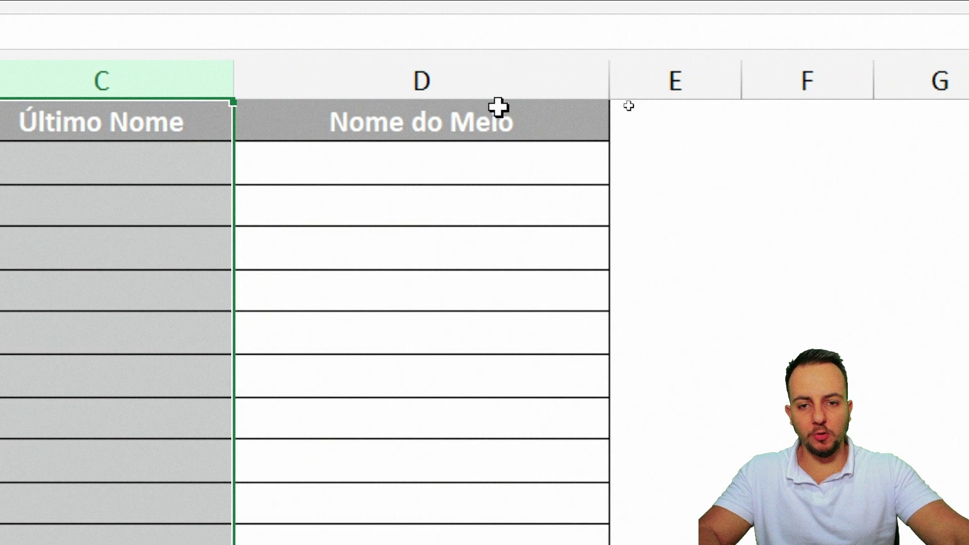
{"action": "left_click", "coordinate": [430, 83]}
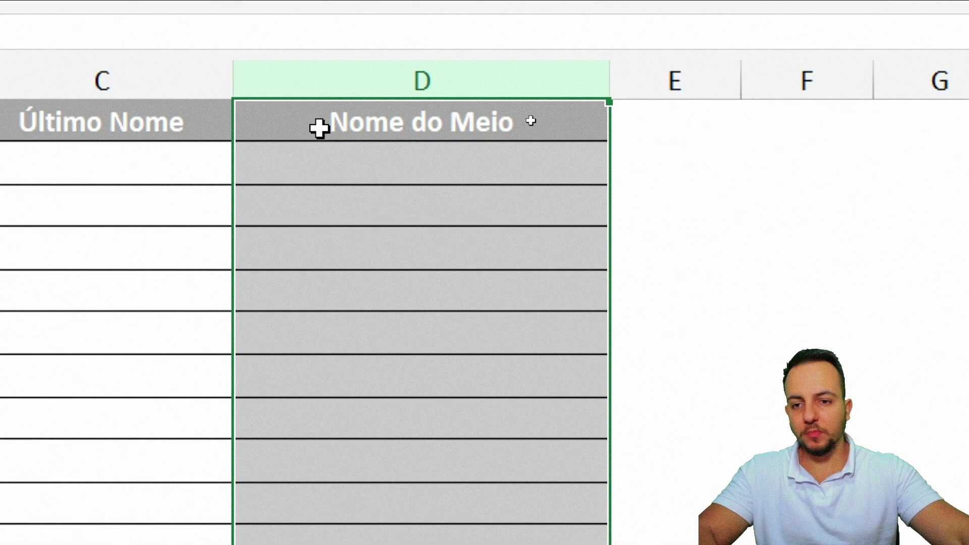
{"action": "scroll", "coordinate": [121, 173], "scroll_direction": "left", "scroll_amount": 10}
{"action": "scroll", "coordinate": [119, 172], "scroll_direction": "left", "scroll_amount": 5}
Step: Enter Marina in B2, Flash Fill the remaining first names, and review them
{"action": "left_click", "coordinate": [530, 167]}
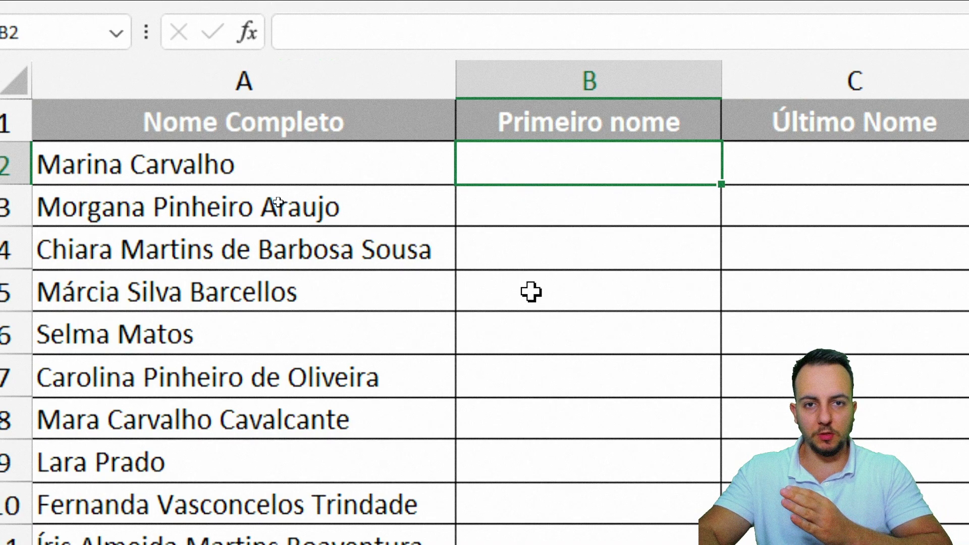
{"action": "type", "text": "Marina"}
{"action": "key", "text": "Return"}
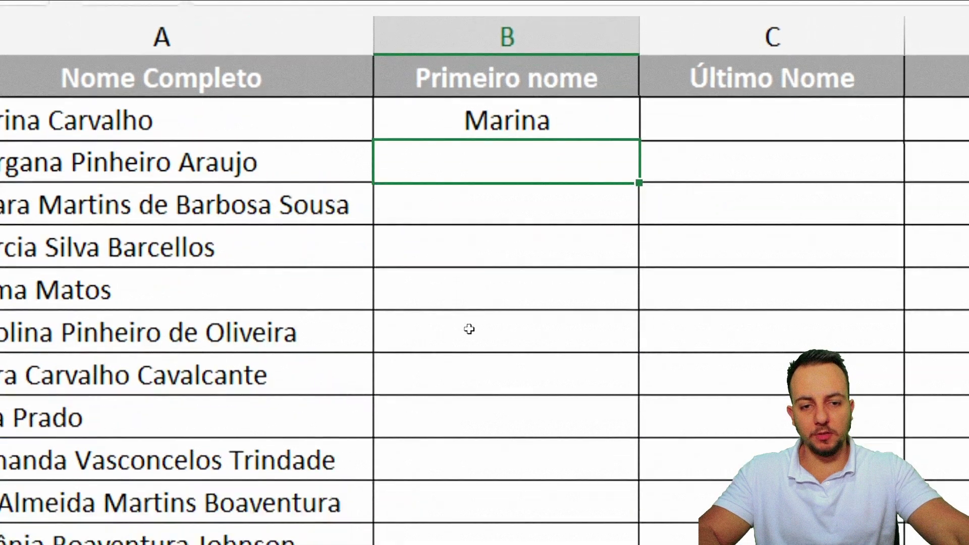
{"action": "key", "text": "ctrl+e"}
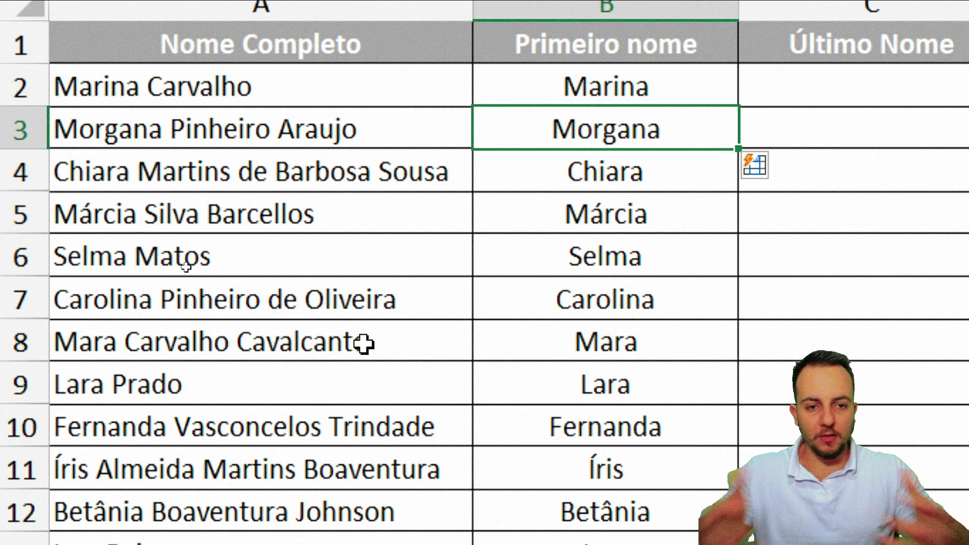
{"action": "key", "text": "shift+space"}
{"action": "key", "text": "Down"}
{"action": "key", "text": "Down"}
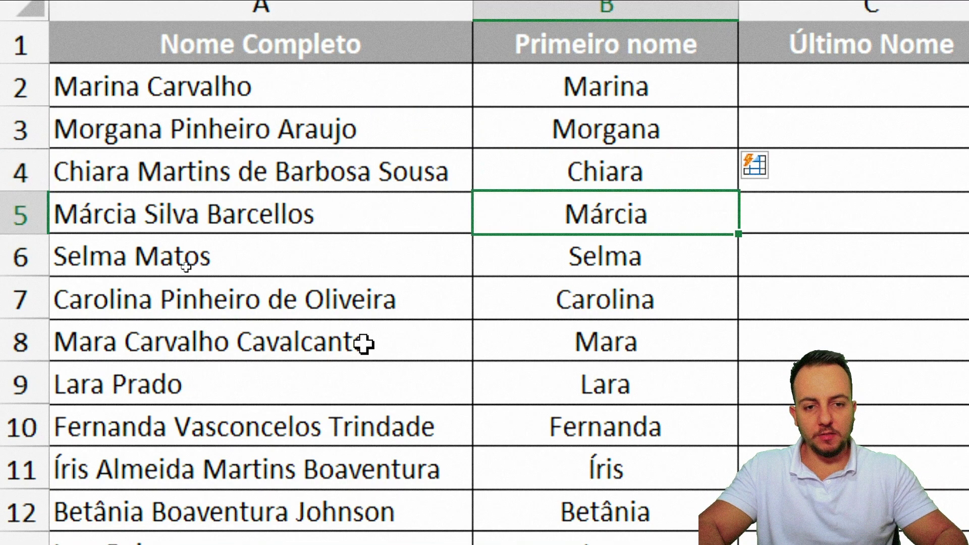
{"action": "key", "text": "Down"}
{"action": "key", "text": "shift+space"}
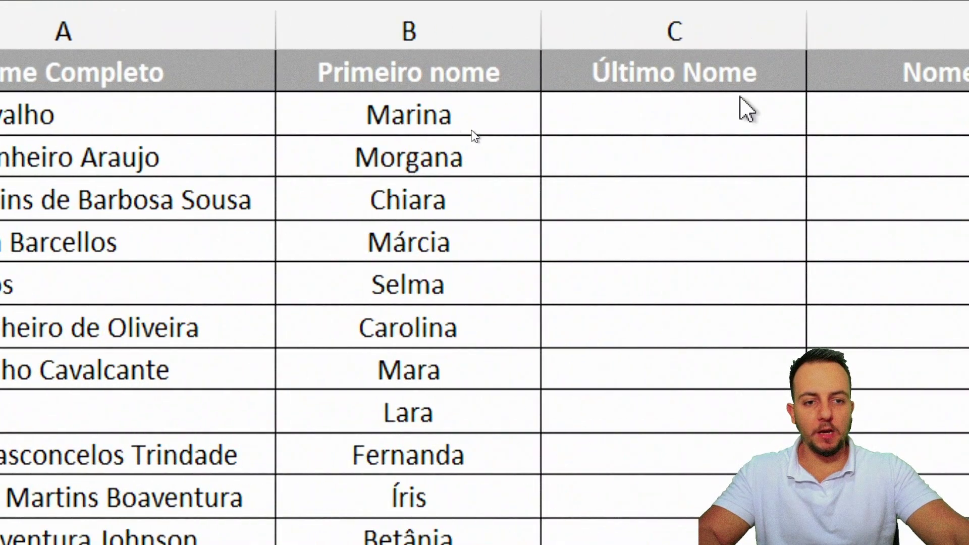
Step: Enter Carvalho in C2 and Flash Fill the remaining last names down column C
{"action": "left_click", "coordinate": [697, 100]}
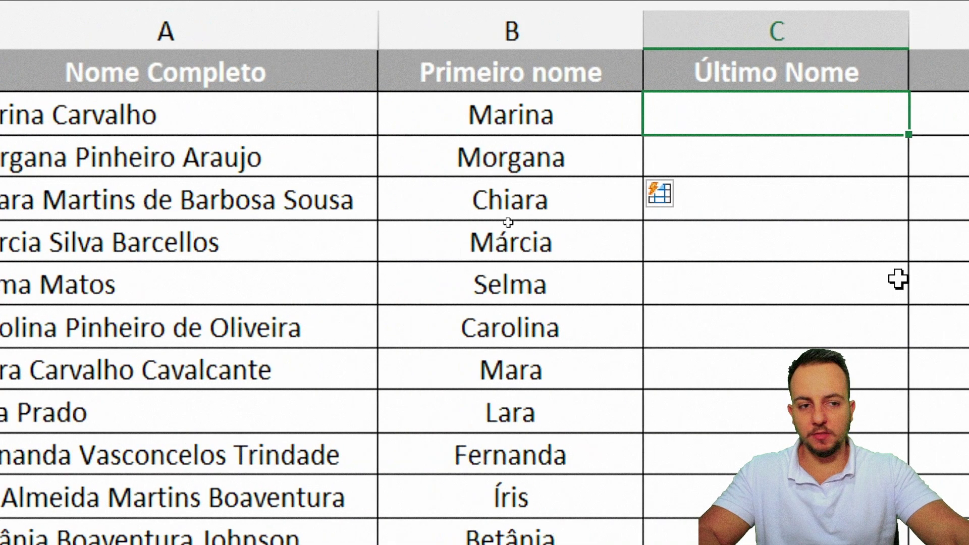
{"action": "type", "text": "Carvalho"}
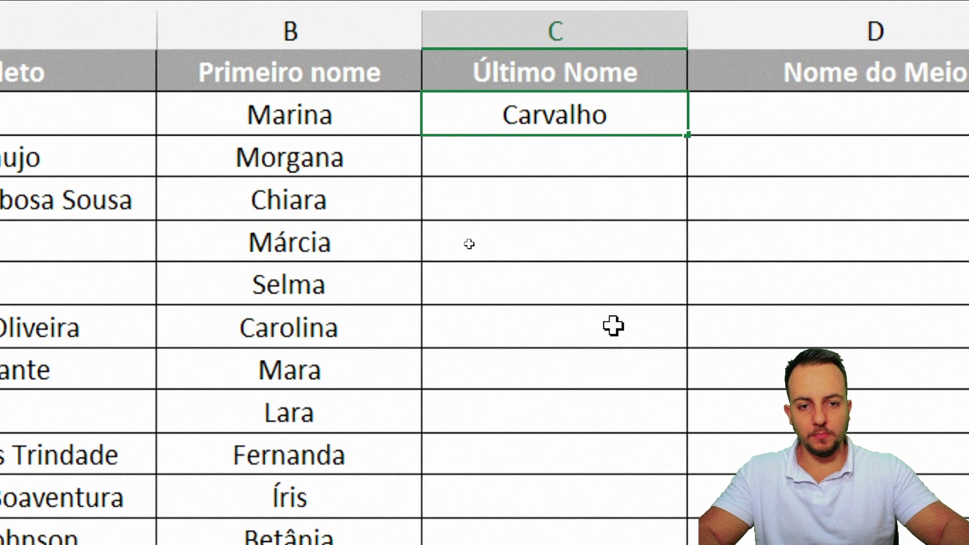
{"action": "key", "text": "Return"}
{"action": "key", "text": "ctrl+e"}
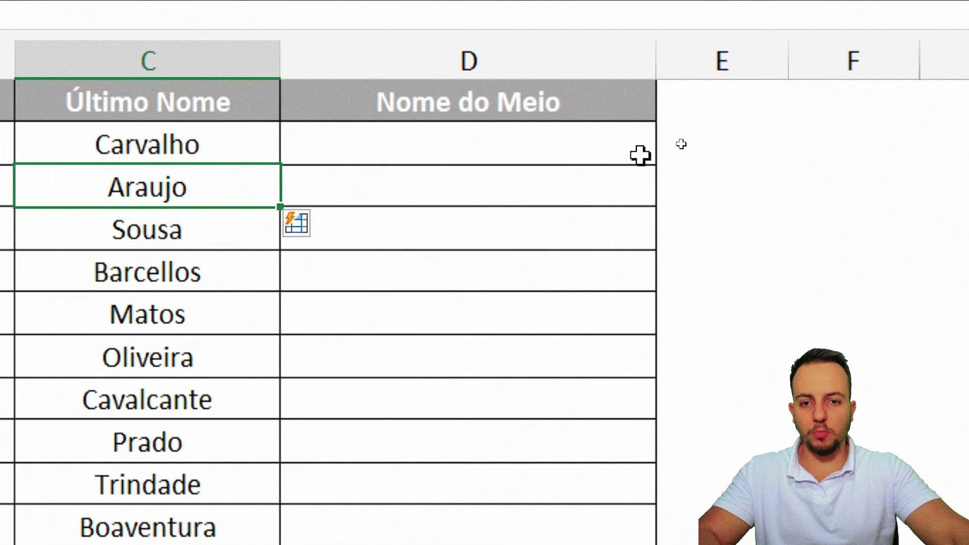
{"action": "left_click", "coordinate": [581, 151]}
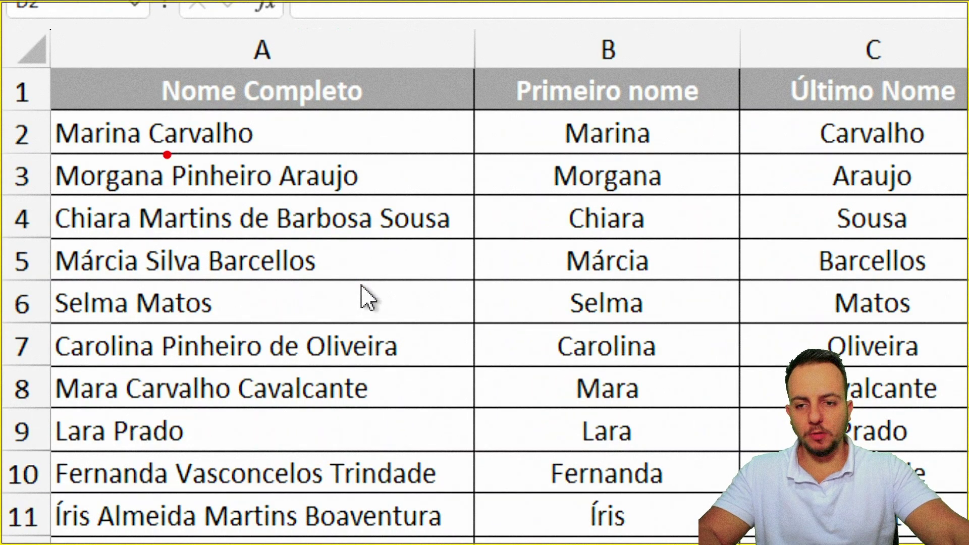
{"action": "left_click_drag", "start_coordinate": [161, 152], "coordinate": [281, 195]}
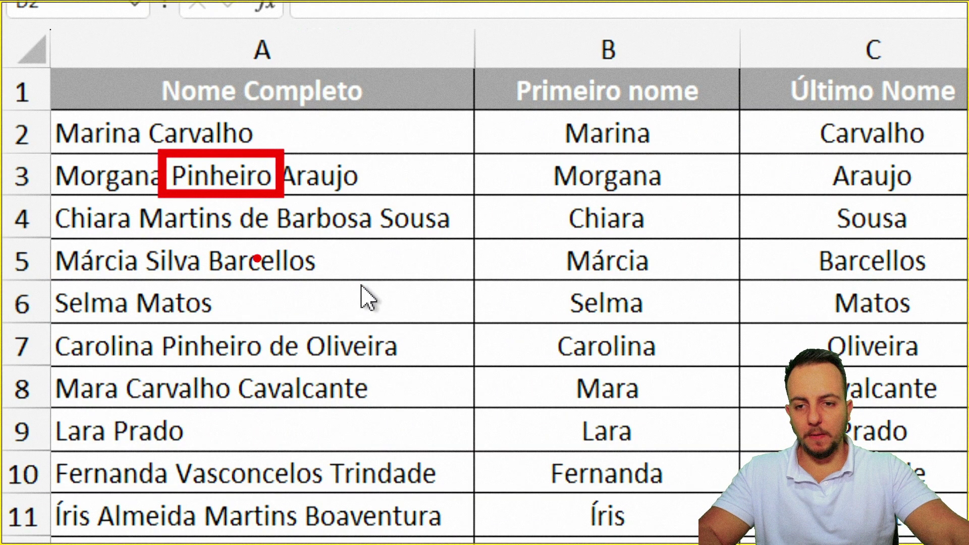
{"action": "left_click_drag", "start_coordinate": [124, 190], "coordinate": [388, 247]}
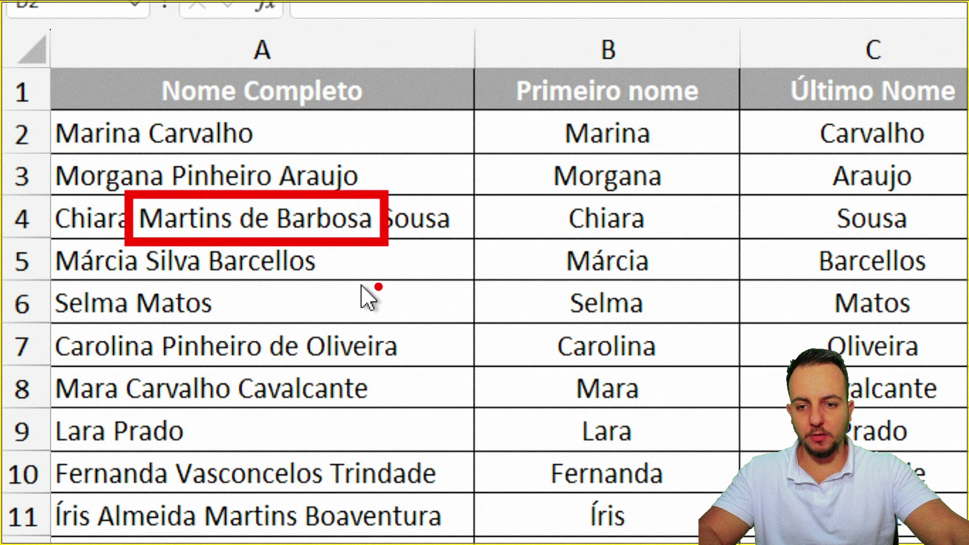
{"action": "mouse_move", "coordinate": [34, 99]}
{"action": "left_mouse_down"}
{"action": "mouse_move", "coordinate": [284, 159]}
{"action": "mouse_move", "coordinate": [411, 135]}
{"action": "left_mouse_up"}
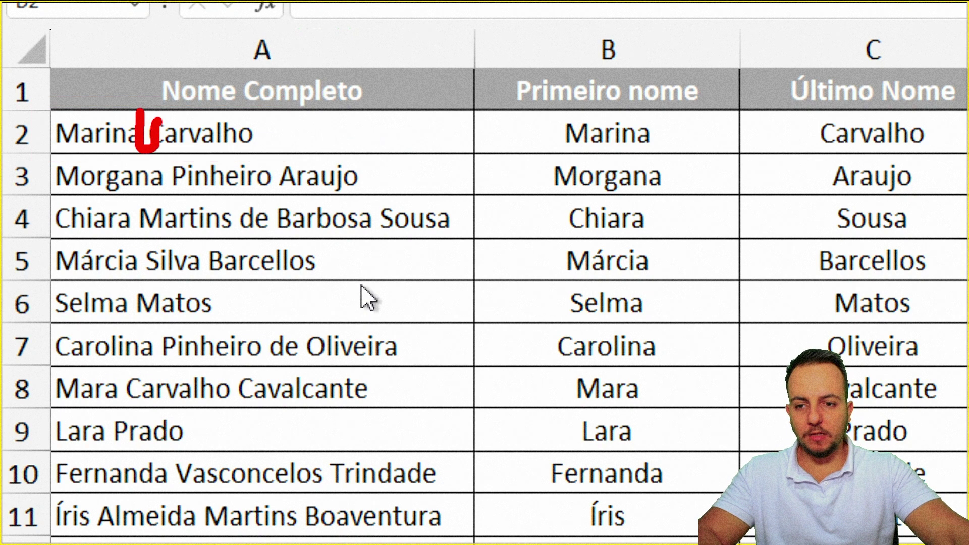
{"action": "left_click_drag", "start_coordinate": [179, 109], "coordinate": [244, 99]}
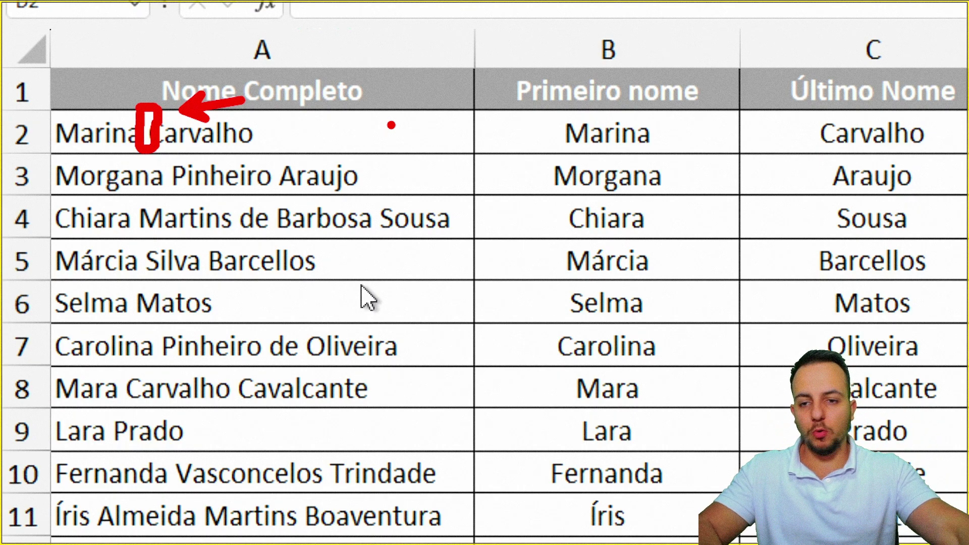
{"action": "key", "text": "e"}
{"action": "left_click_drag", "start_coordinate": [124, 106], "coordinate": [249, 157]}
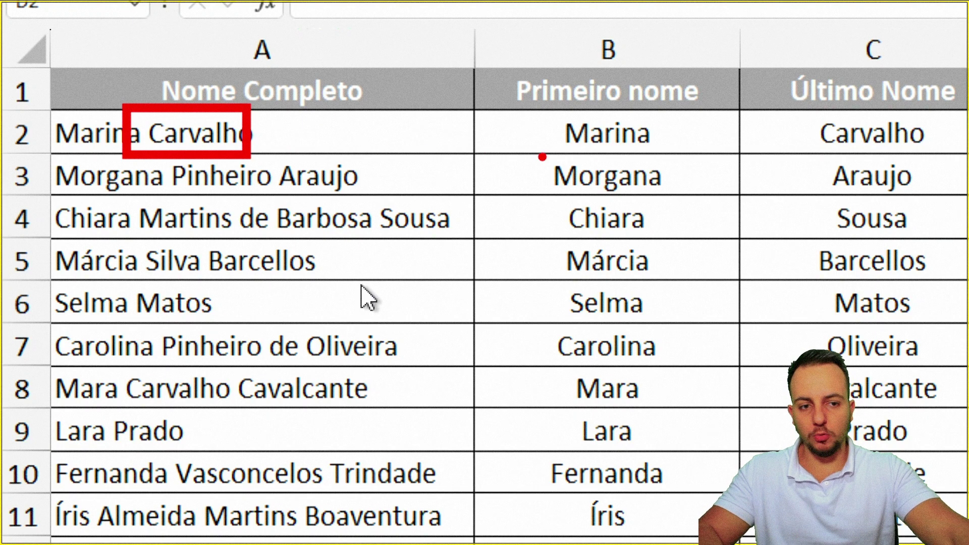
{"action": "key", "text": "e"}
{"action": "left_click_drag", "start_coordinate": [780, 50], "coordinate": [957, 175]}
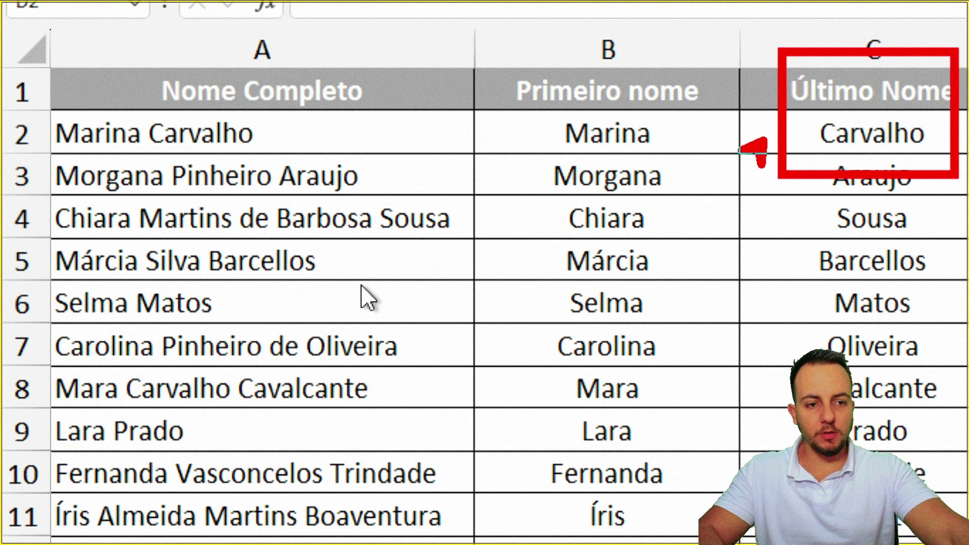
{"action": "left_click_drag", "start_coordinate": [759, 151], "coordinate": [617, 200]}
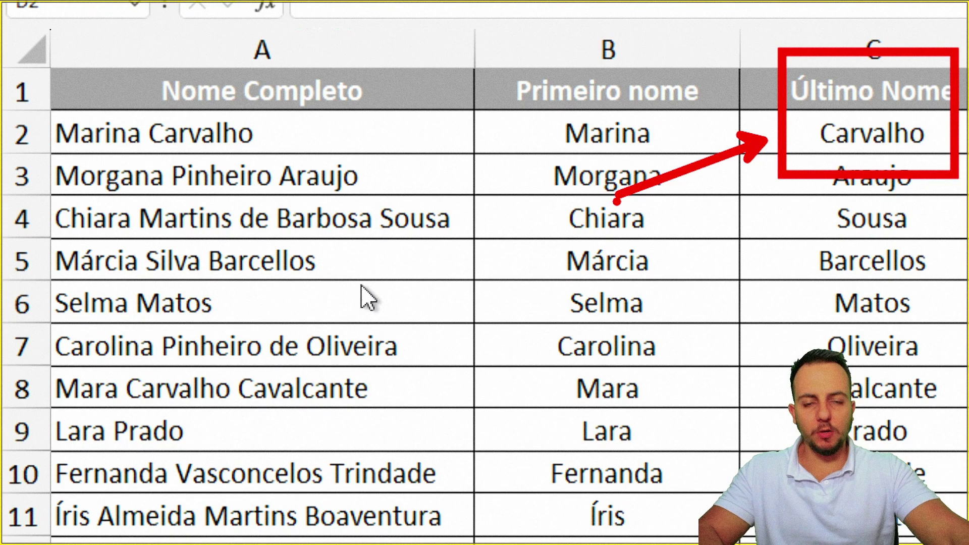
Step: Enter Carvalho in D2 and Flash Fill Nome do Meio, which wrongly repeats the last names
{"action": "key", "text": "Escape"}
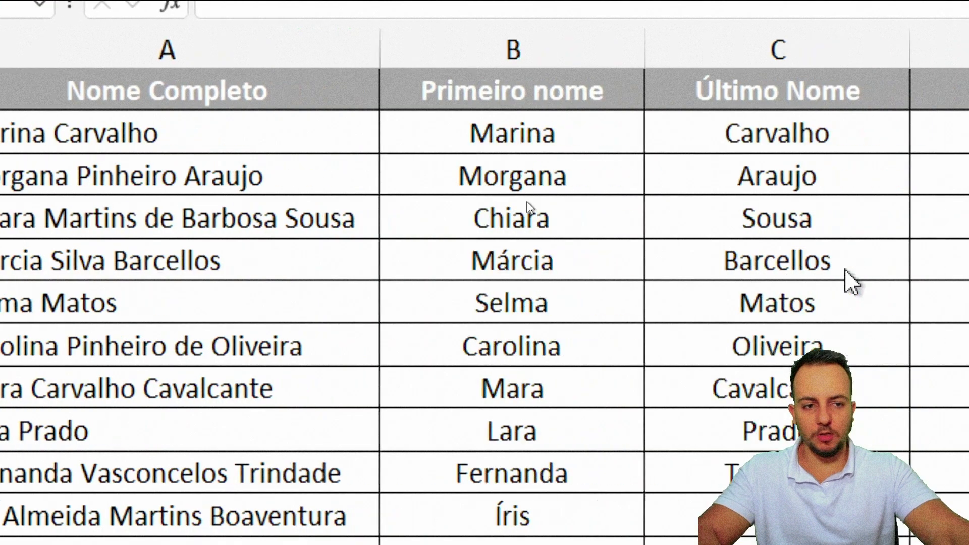
{"action": "left_click", "coordinate": [536, 136]}
{"action": "type", "text": "Car"}
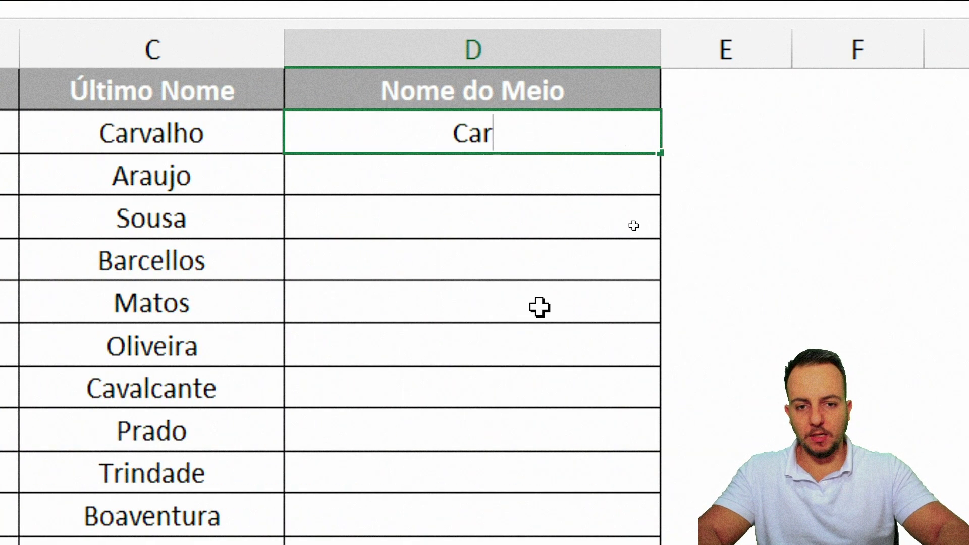
{"action": "type", "text": "valho"}
{"action": "key", "text": "Return"}
{"action": "key", "text": "ctrl+e"}
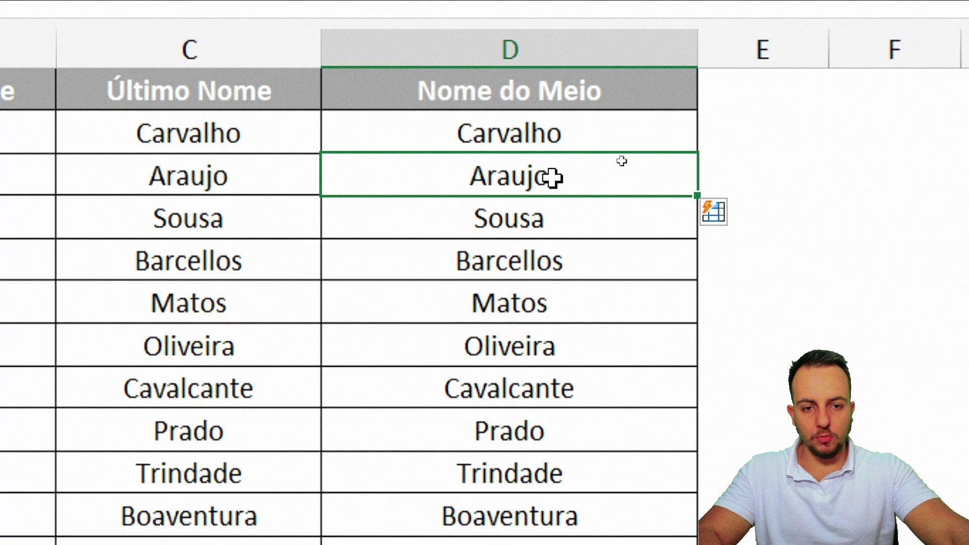
{"action": "double_click", "coordinate": [552, 178]}
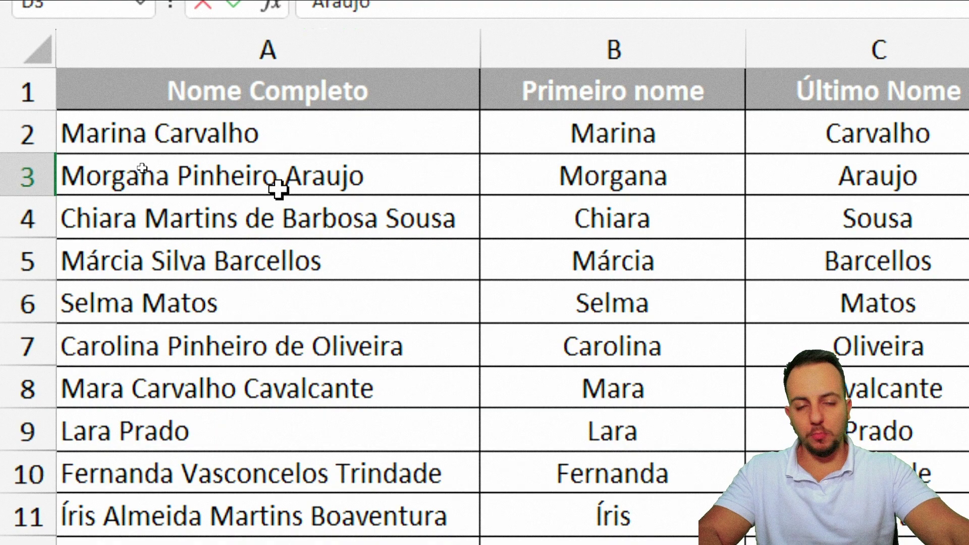
Step: Correct D3's middle name to Pinheiro so Flash Fill refills column D, checking the full names
{"action": "key", "text": "F2"}
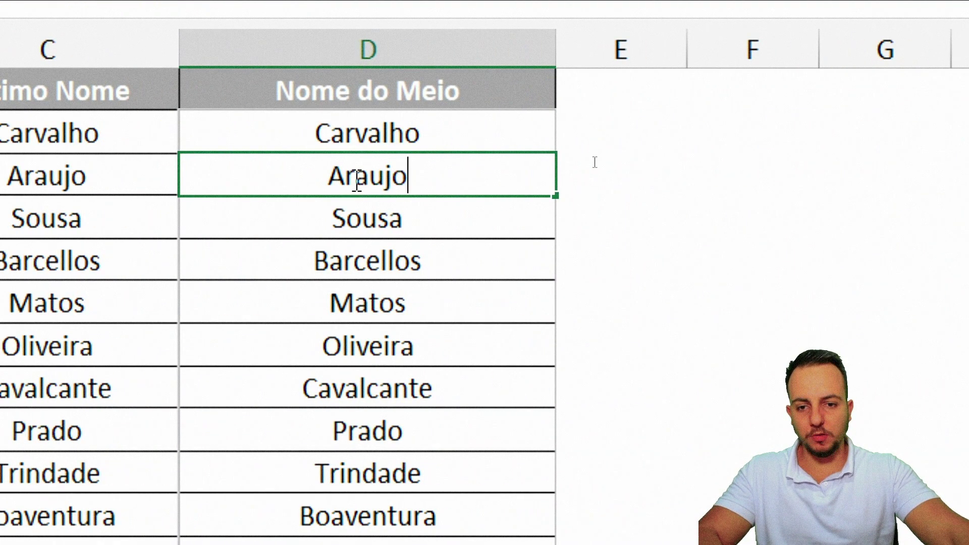
{"action": "double_click", "coordinate": [357, 181]}
{"action": "type", "text": "Pinh"}
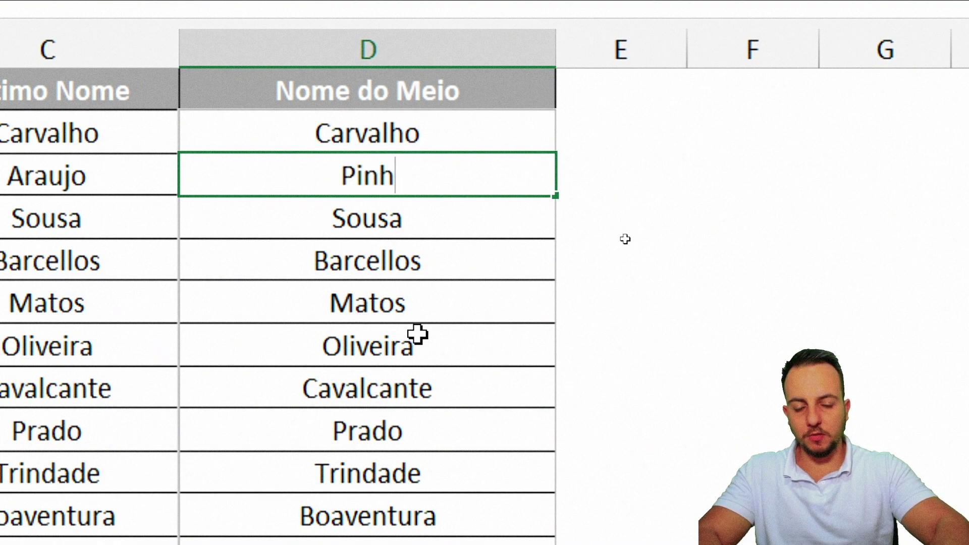
{"action": "type", "text": "eiro"}
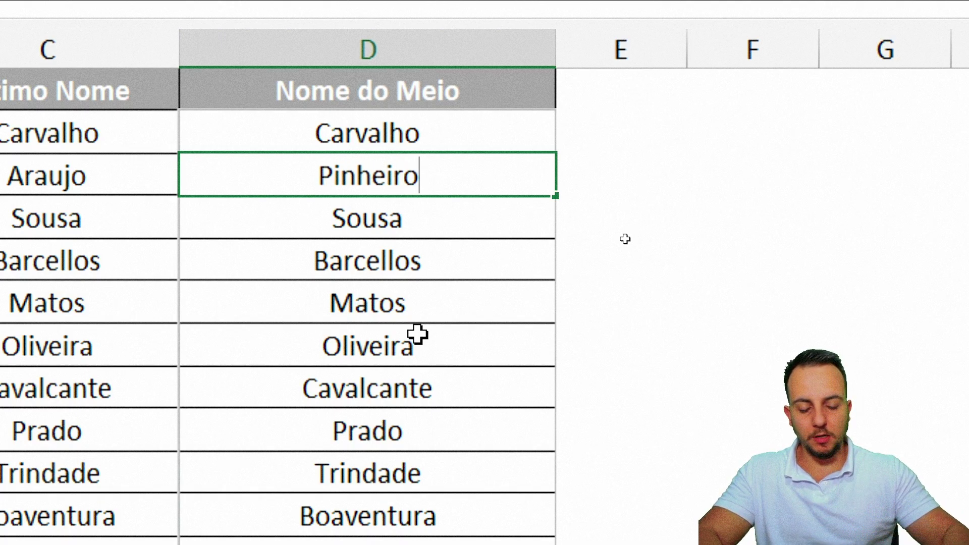
{"action": "key", "text": "Return"}
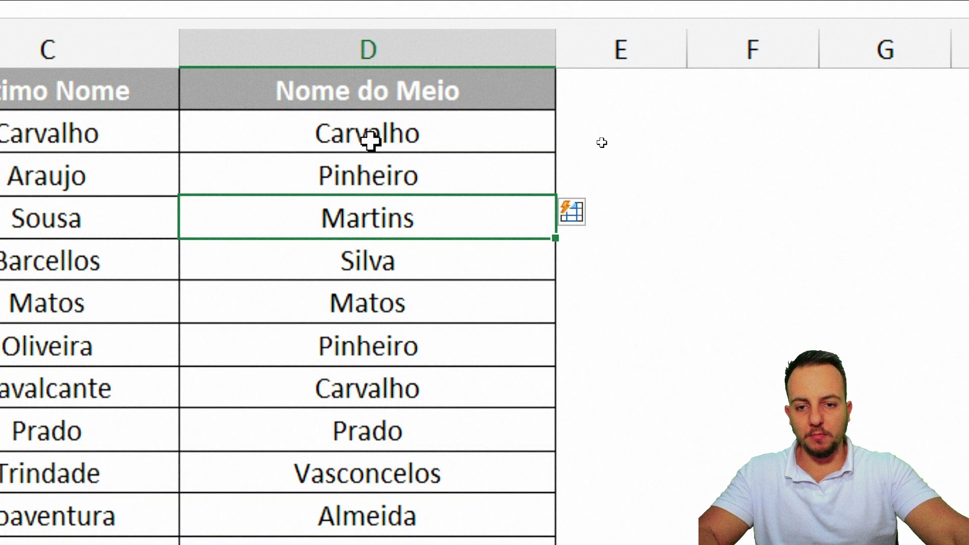
{"action": "left_click", "coordinate": [352, 176]}
{"action": "left_click", "coordinate": [337, 215]}
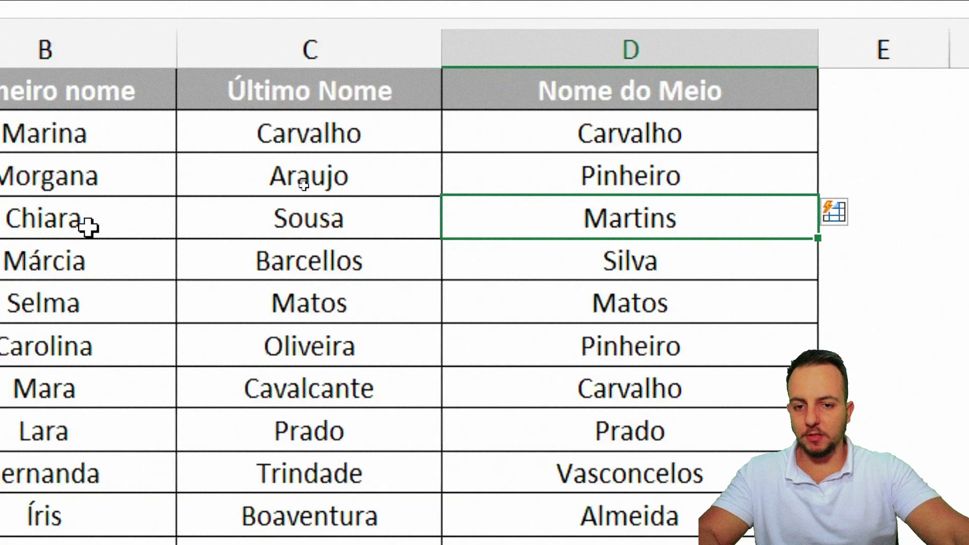
{"action": "left_click", "coordinate": [245, 149]}
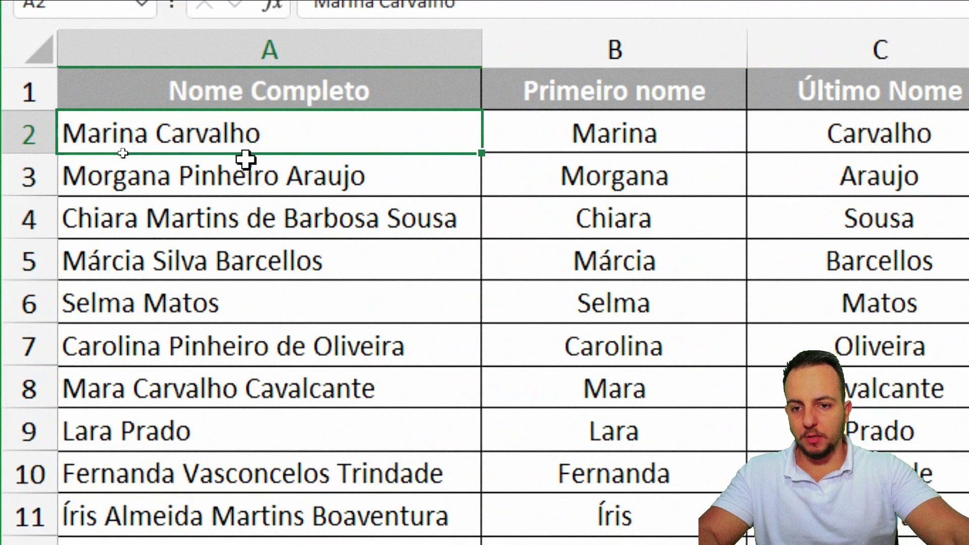
{"action": "left_click", "coordinate": [255, 214]}
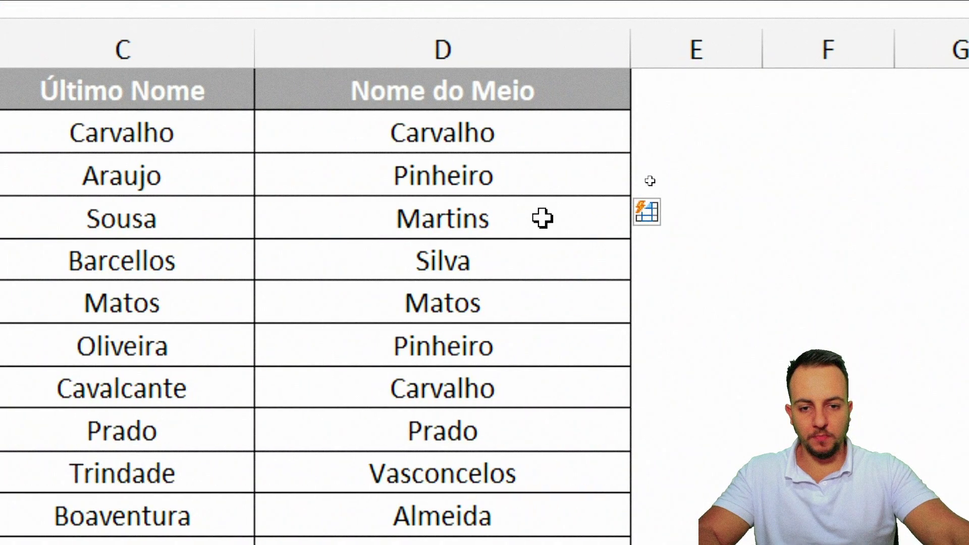
Step: Extend D4 to 'Martins de Barbosa' and check the refilled middle names against column A
{"action": "double_click", "coordinate": [543, 218]}
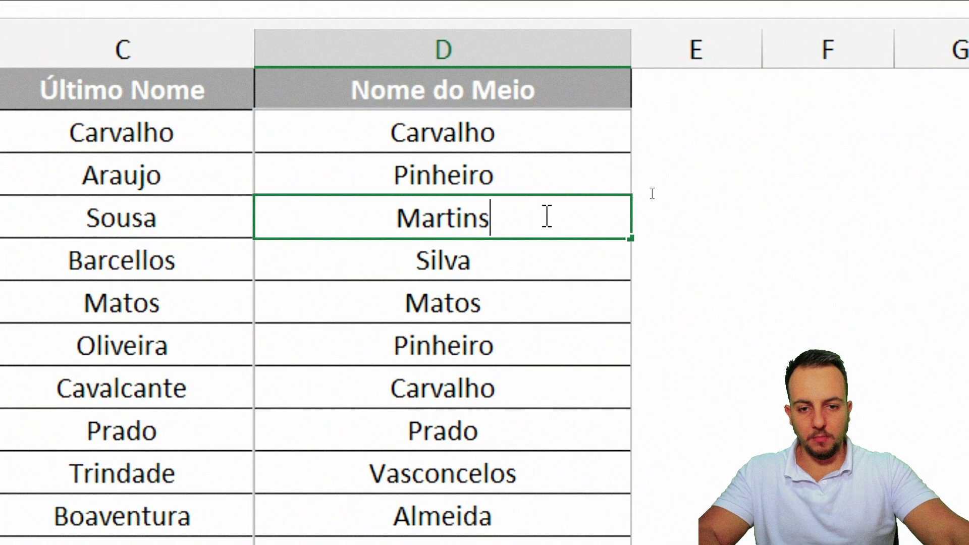
{"action": "type", "text": " de Barbosa"}
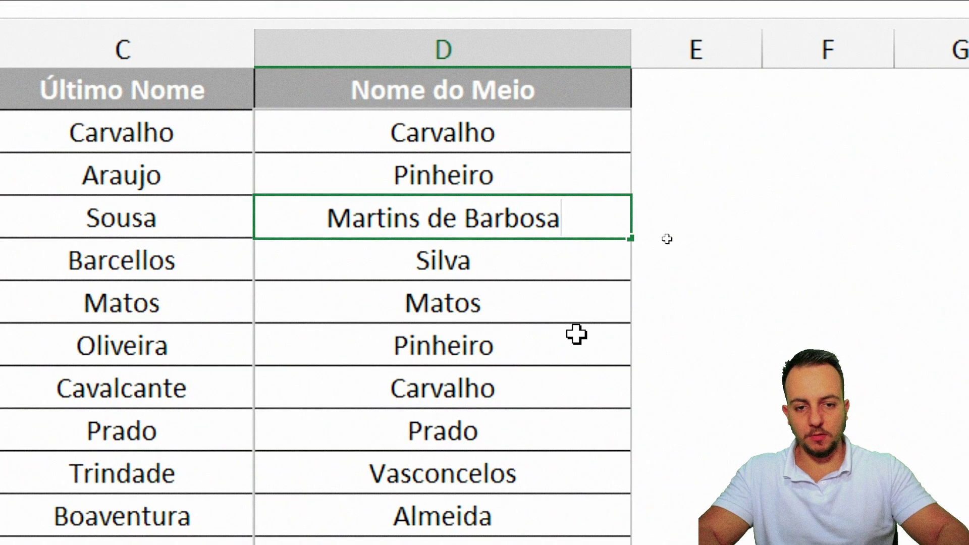
{"action": "key", "text": "Return"}
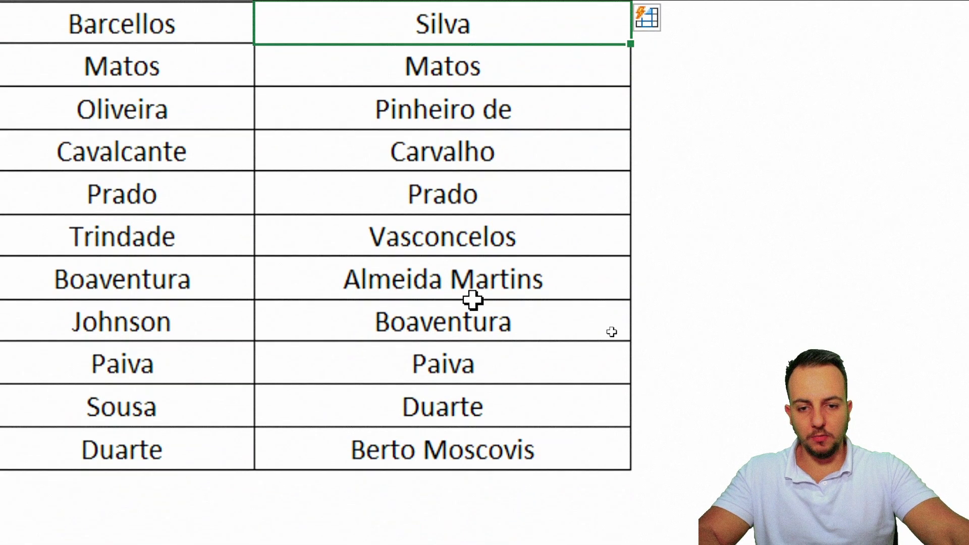
{"action": "left_click", "coordinate": [464, 273]}
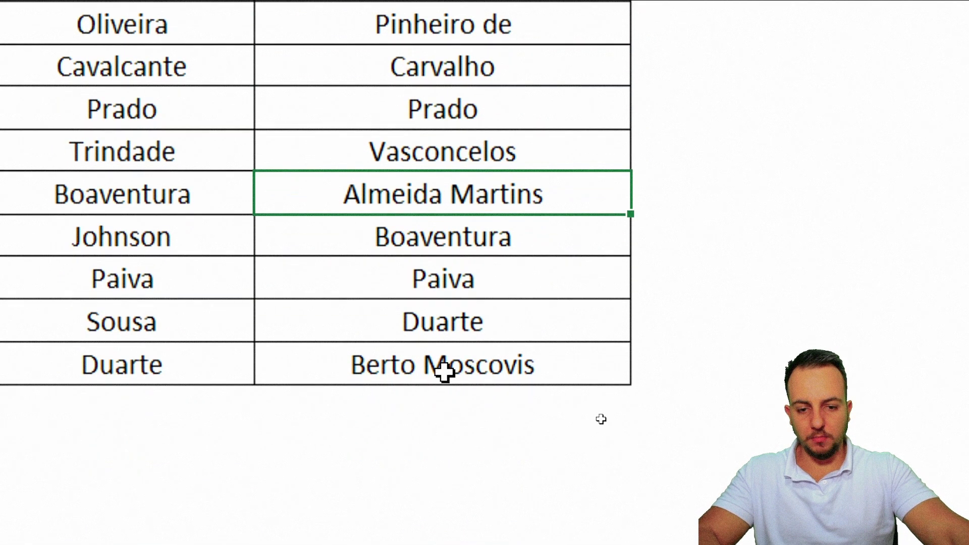
{"action": "left_click", "coordinate": [442, 444]}
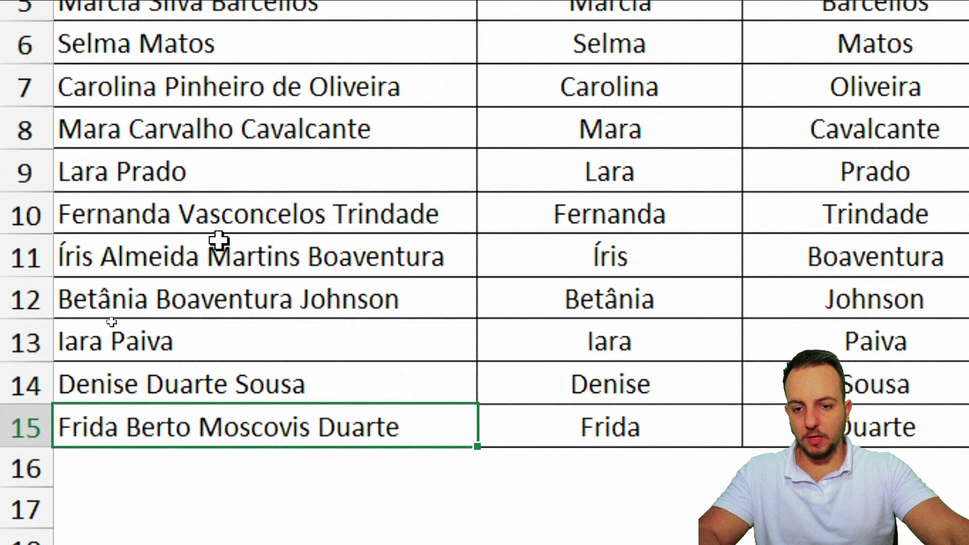
{"action": "left_click", "coordinate": [231, 241]}
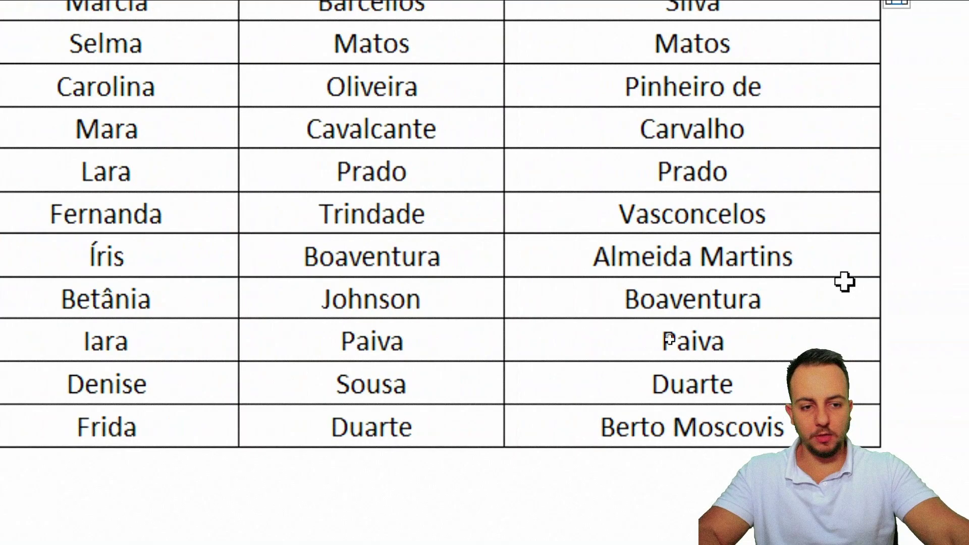
{"action": "left_click", "coordinate": [643, 255]}
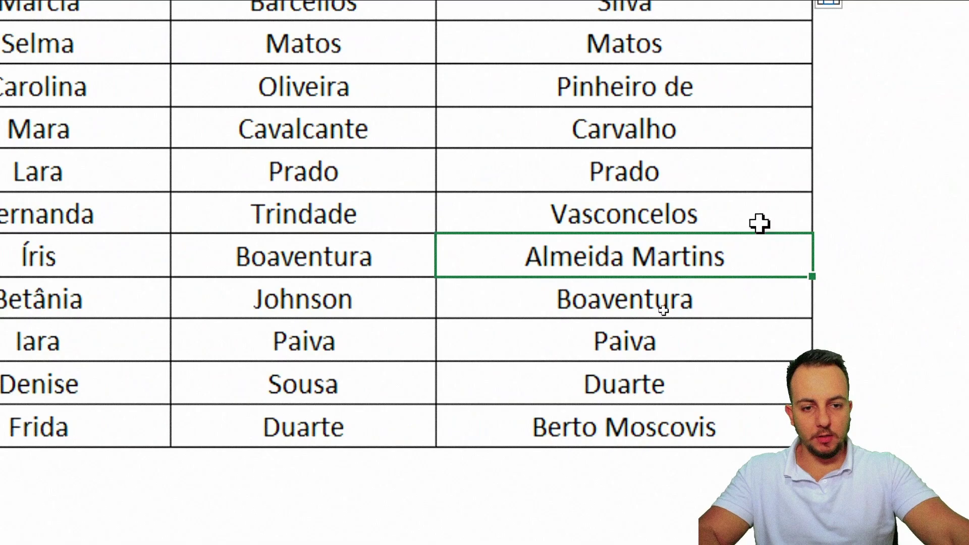
{"action": "left_click", "coordinate": [532, 227]}
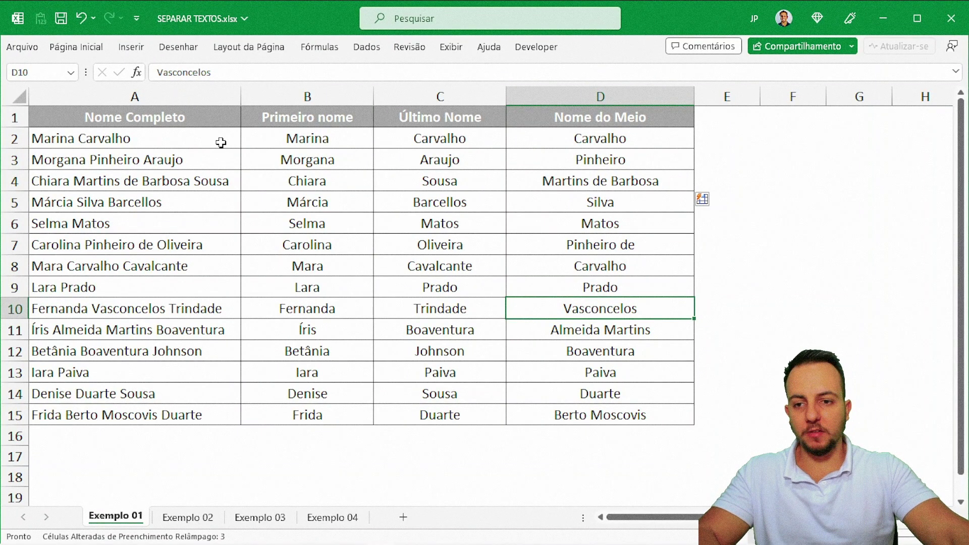
{"action": "left_click", "coordinate": [190, 117]}
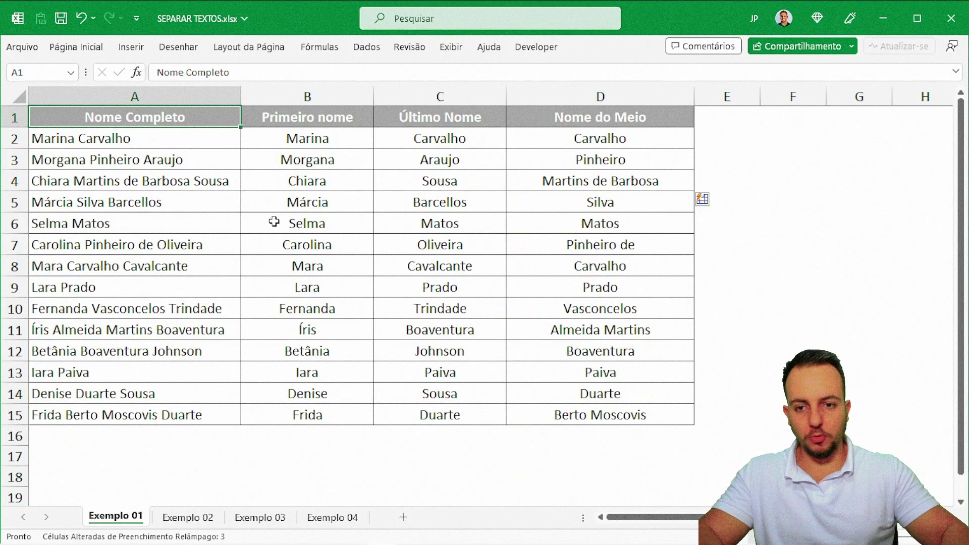
Step: Go to the Exemplo 02 sheet and select the empty Quebra 01–03 columns, starting at B2
{"action": "key", "text": "ctrl+Page_Down"}
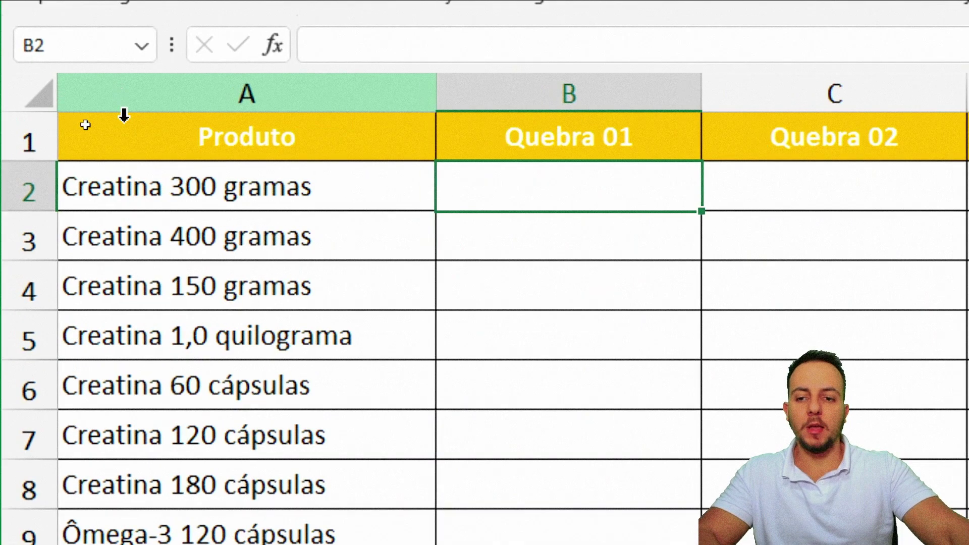
{"action": "left_click", "coordinate": [323, 201]}
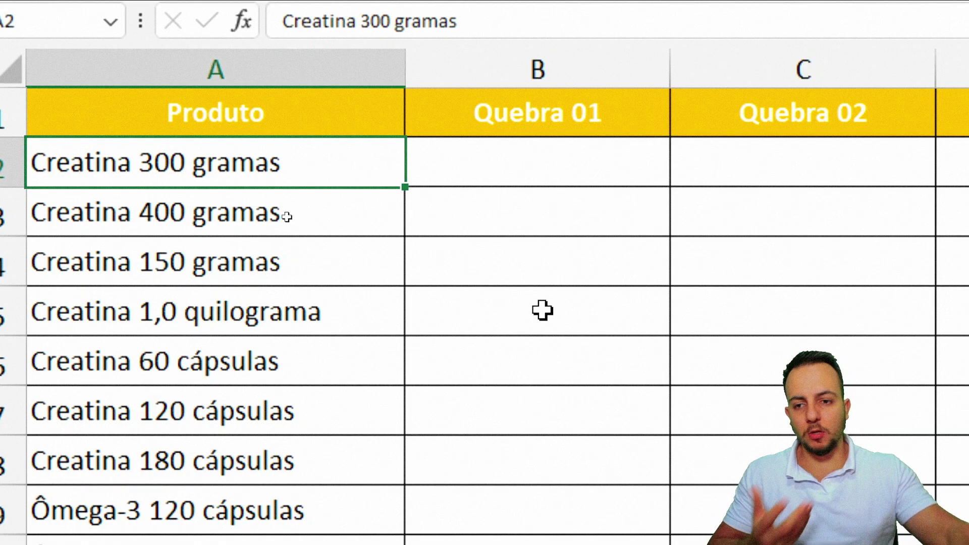
{"action": "left_click", "coordinate": [500, 172]}
{"action": "left_click", "coordinate": [571, 79]}
{"action": "left_click", "coordinate": [807, 70]}
{"action": "left_click", "coordinate": [953, 71]}
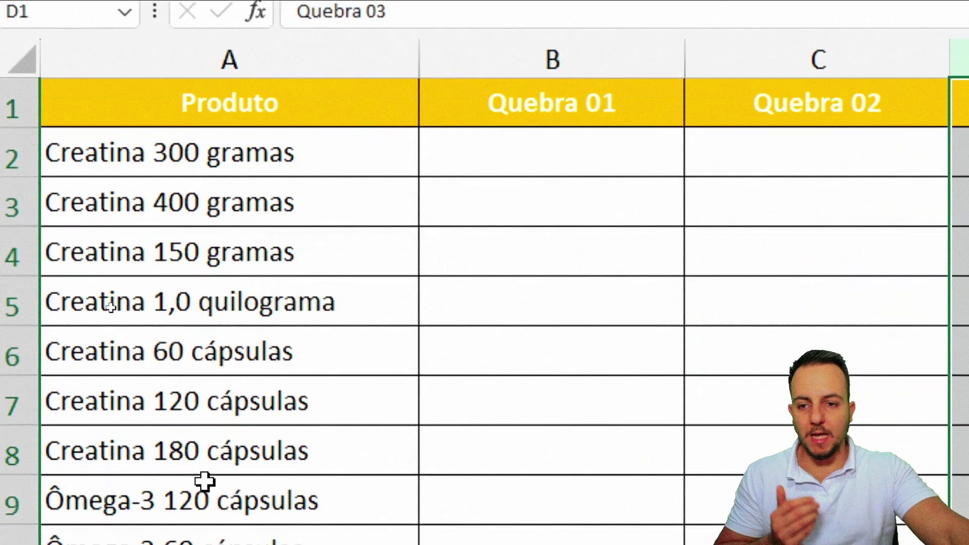
{"action": "left_click", "coordinate": [536, 135]}
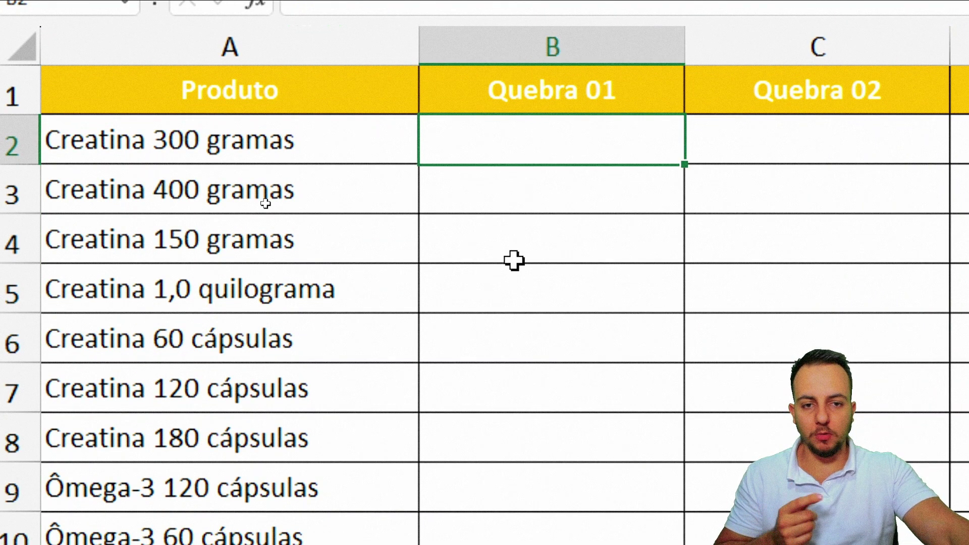
Step: Enter Creatina in B2, Flash Fill Quebra 01, and mark the wrong Ômega and Pré results
{"action": "type", "text": "C"}
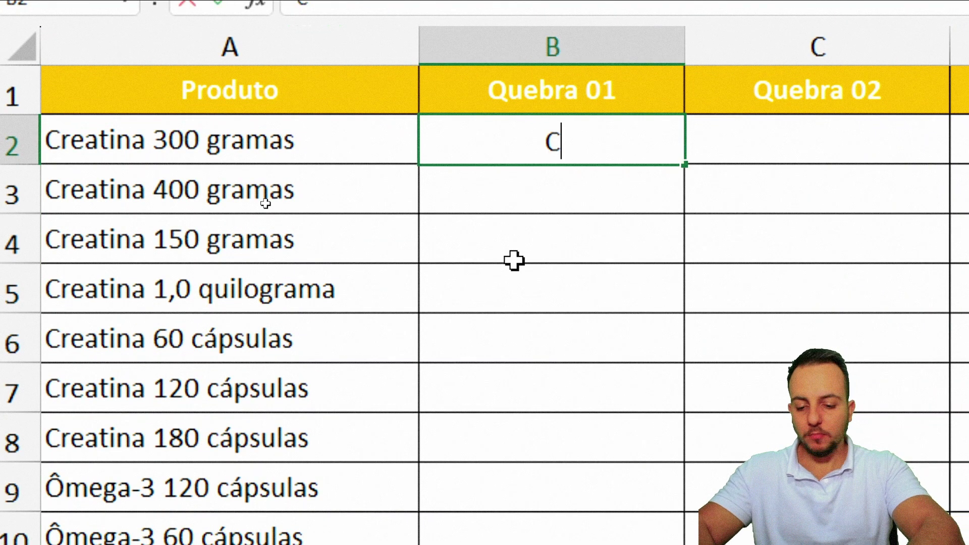
{"action": "type", "text": "reatina"}
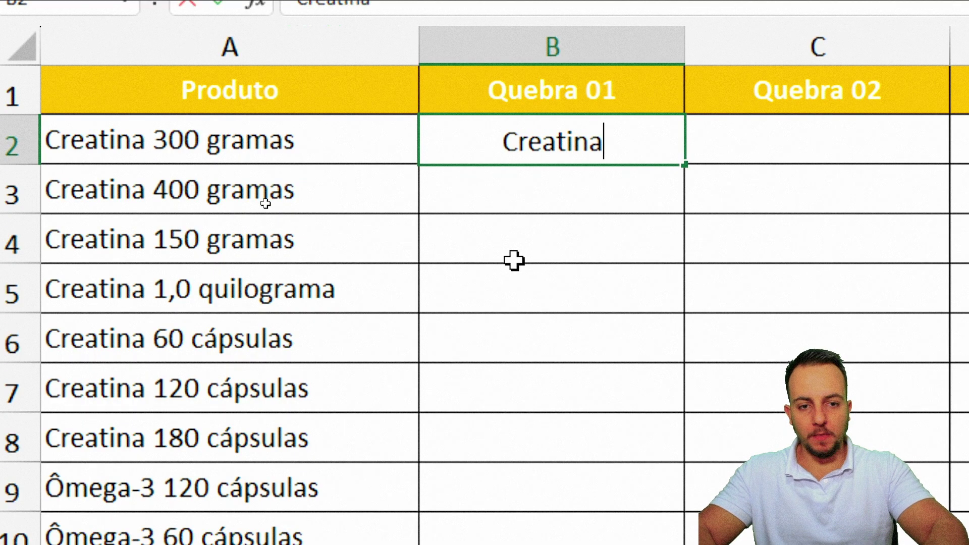
{"action": "key", "text": "Return"}
{"action": "key", "text": "ctrl+e"}
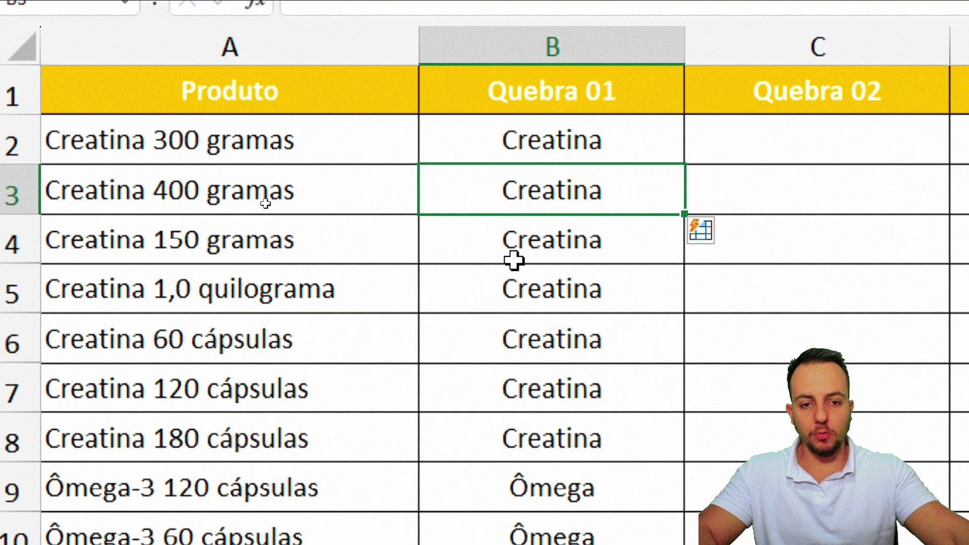
{"action": "scroll", "coordinate": [532, 413], "scroll_direction": "down", "scroll_amount": 1}
{"action": "scroll", "coordinate": [550, 484], "scroll_direction": "down", "scroll_amount": 1}
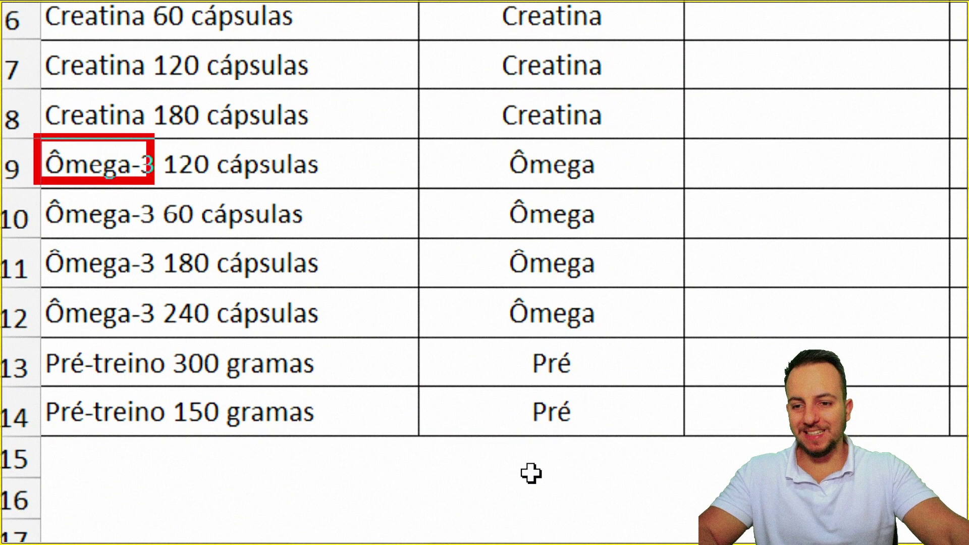
{"action": "left_click_drag", "start_coordinate": [44, 137], "coordinate": [163, 189]}
{"action": "left_click_drag", "start_coordinate": [486, 135], "coordinate": [617, 192]}
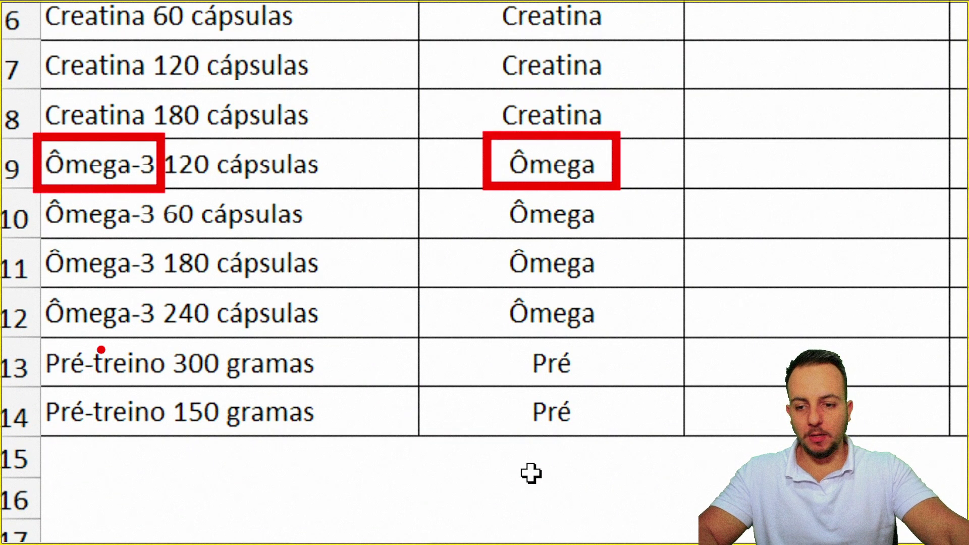
{"action": "left_click_drag", "start_coordinate": [32, 335], "coordinate": [173, 387]}
{"action": "left_click_drag", "start_coordinate": [507, 329], "coordinate": [598, 392]}
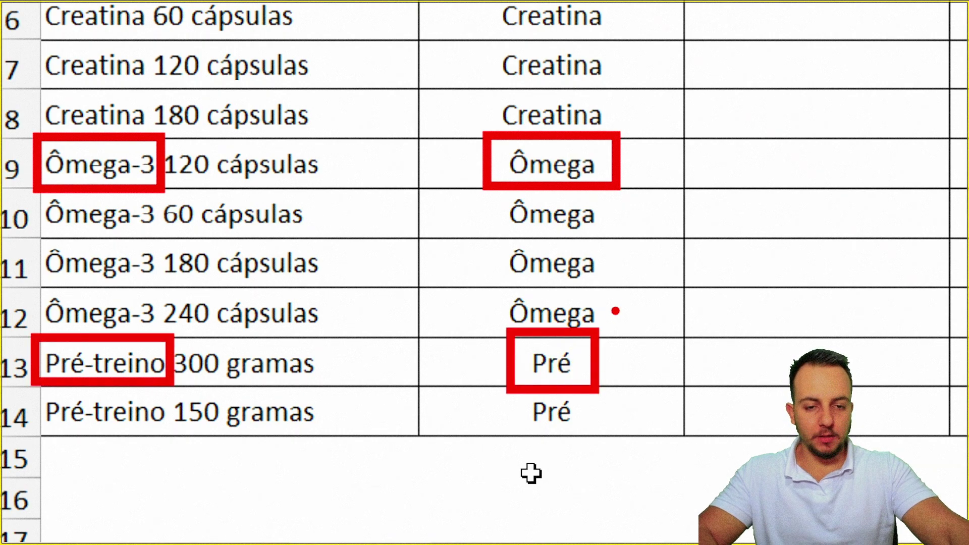
{"action": "key", "text": "Escape"}
Step: Correct B9 to Ômega-3 and B5 to Creatina so Flash Fill updates the names
{"action": "left_click", "coordinate": [614, 166]}
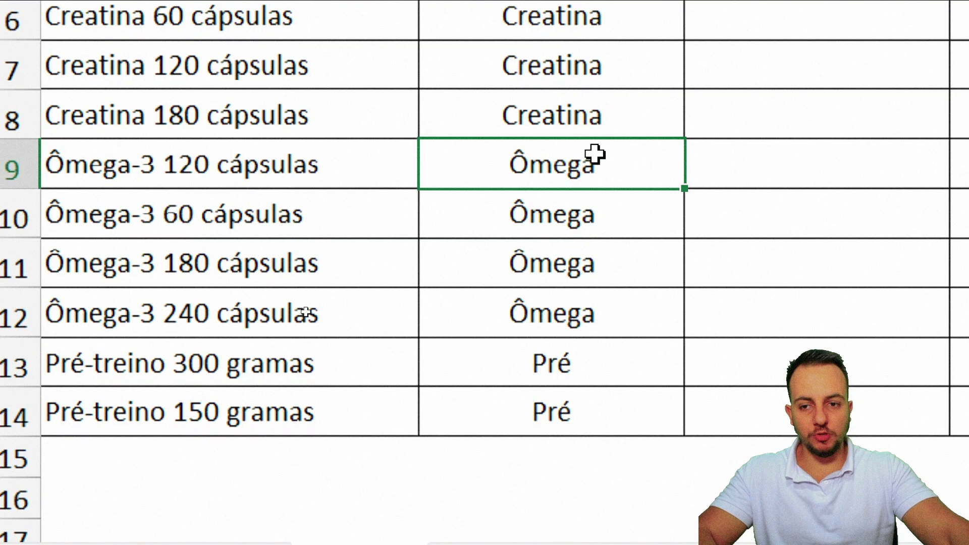
{"action": "double_click", "coordinate": [620, 164]}
{"action": "type", "text": "-3"}
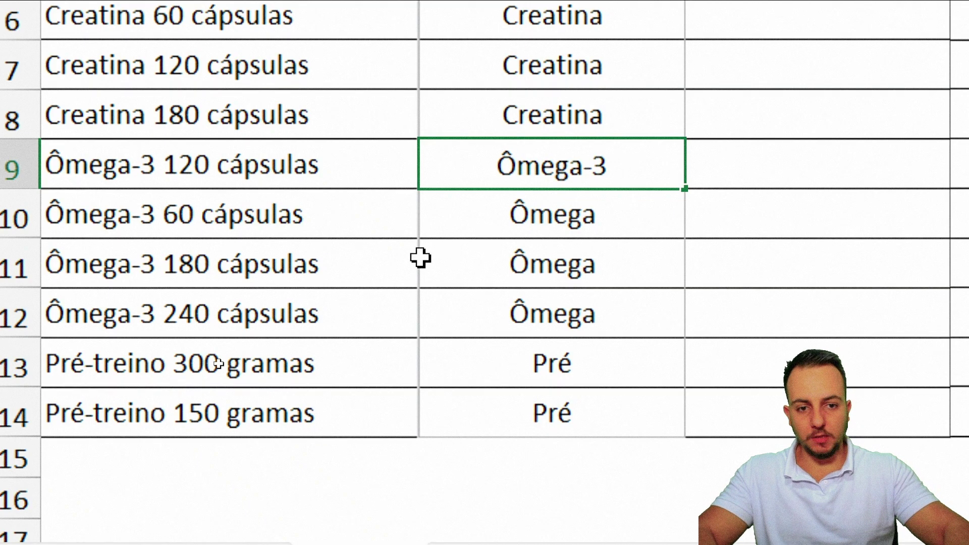
{"action": "key", "text": "Return"}
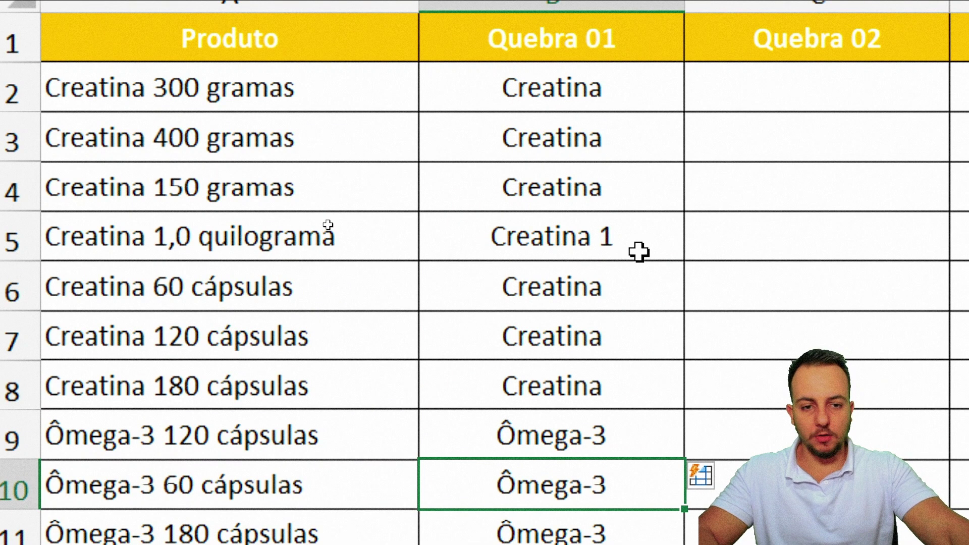
{"action": "left_click", "coordinate": [639, 252]}
{"action": "double_click", "coordinate": [646, 233]}
{"action": "key", "text": "BackSpace"}
{"action": "key", "text": "BackSpace"}
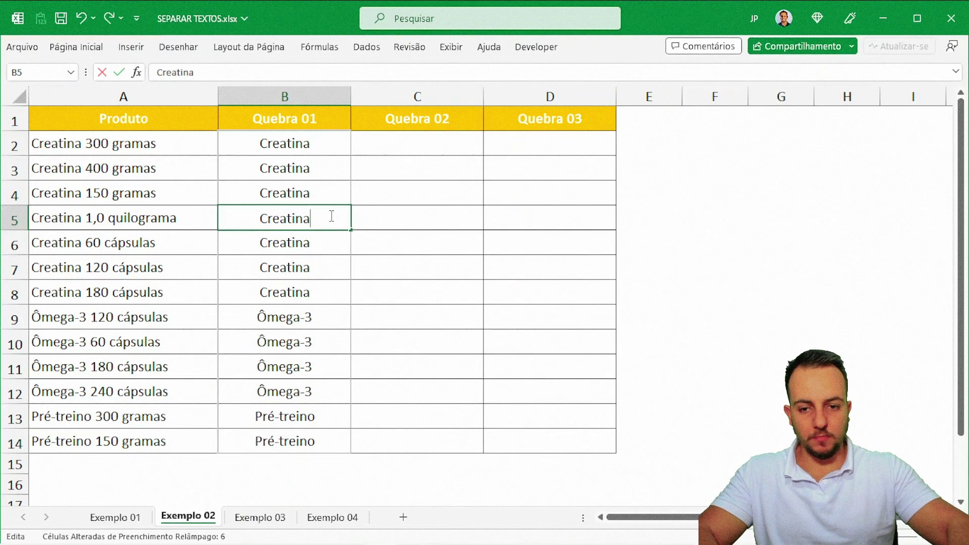
{"action": "key", "text": "Return"}
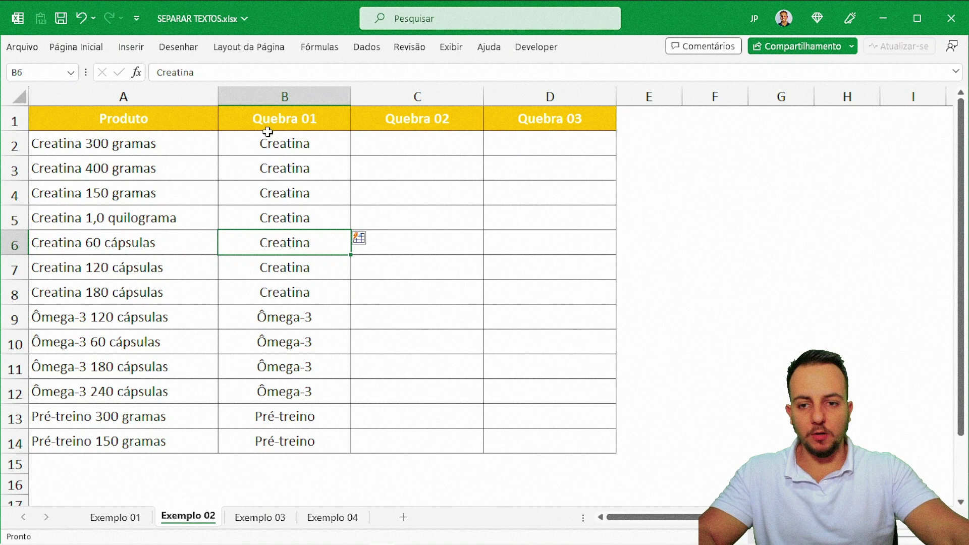
{"action": "key", "text": "Down"}
{"action": "key", "text": "Down"}
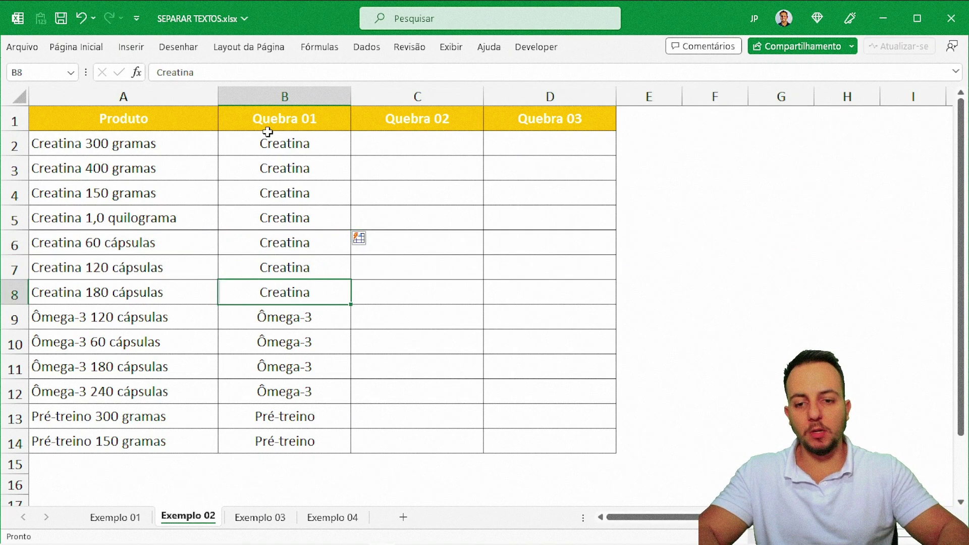
{"action": "key", "text": "Down"}
{"action": "key", "text": "ctrl+Up"}
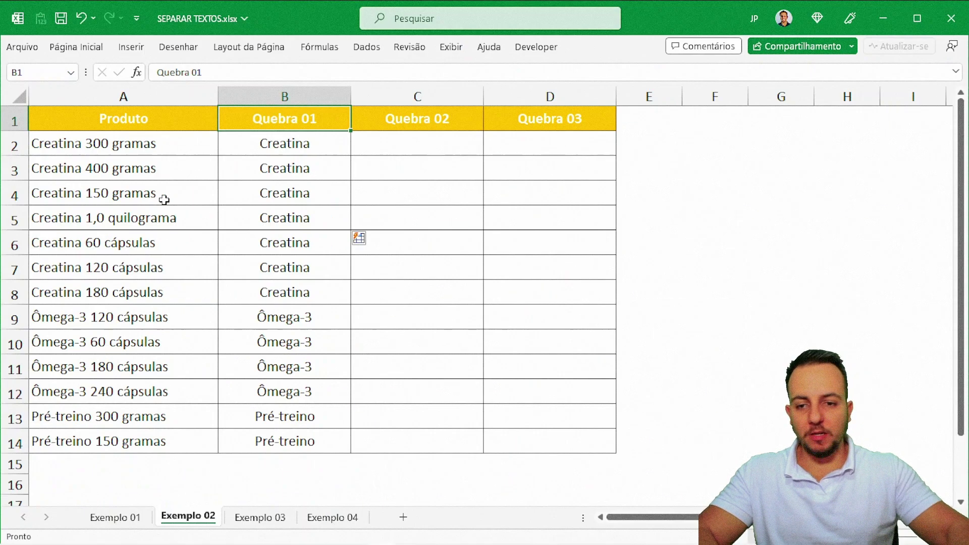
{"action": "key", "text": "Down"}
{"action": "key", "text": "Down"}
{"action": "key", "text": "Down"}
{"action": "key", "text": "Down"}
{"action": "key", "text": "Down"}
{"action": "key", "text": "Down"}
{"action": "key", "text": "Down"}
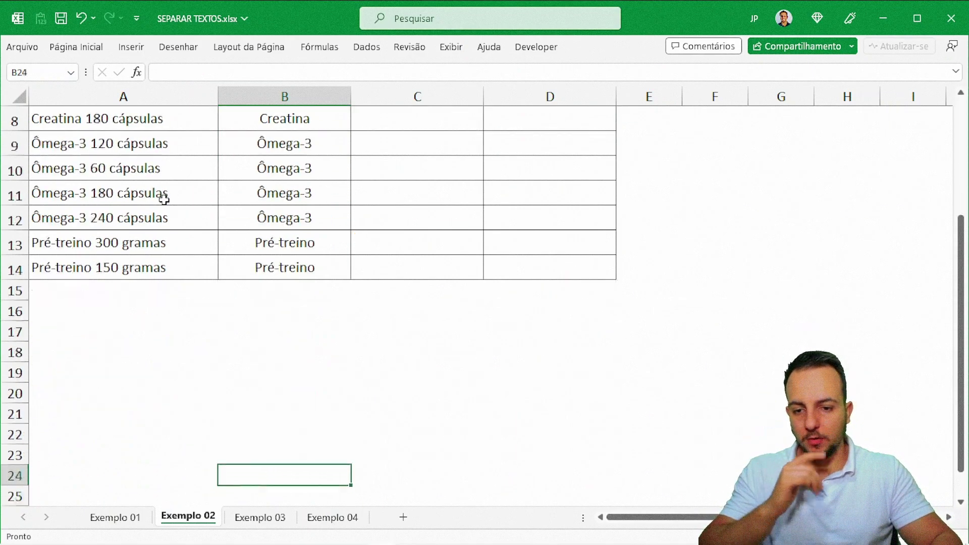
{"action": "key", "text": "Down"}
{"action": "key", "text": "Down"}
{"action": "key", "text": "Down"}
{"action": "key", "text": "Down"}
{"action": "key", "text": "Down"}
{"action": "key", "text": "Down"}
{"action": "key", "text": "Down"}
{"action": "key", "text": "Down"}
{"action": "key", "text": "Down"}
{"action": "key", "text": "ctrl+Up"}
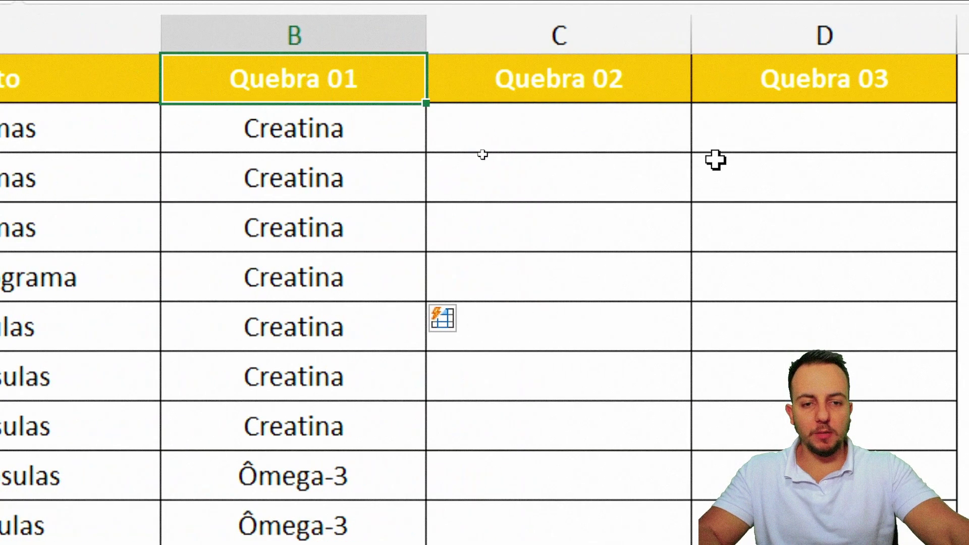
Step: Enter 300 in C2 and Flash Fill the product quantities into Quebra 02
{"action": "left_click", "coordinate": [465, 146]}
{"action": "type", "text": "300"}
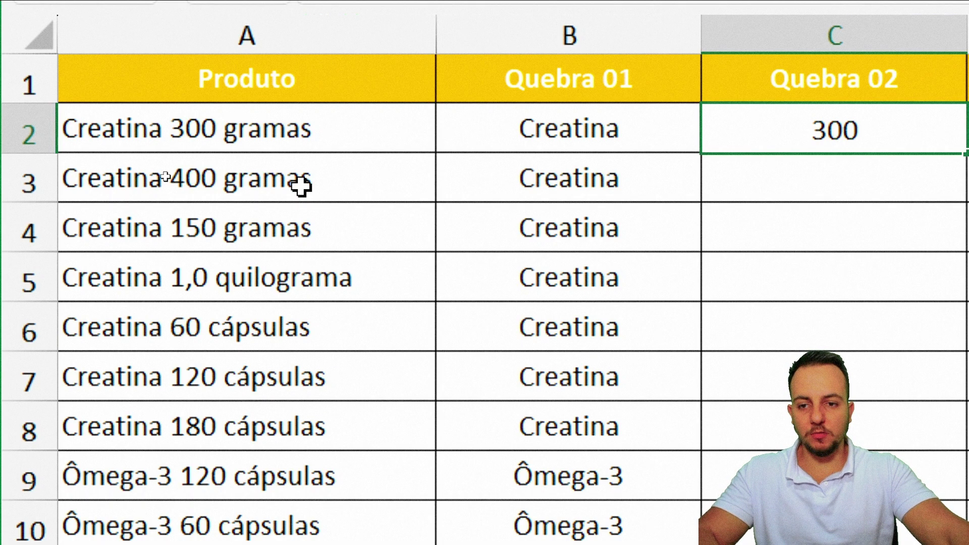
{"action": "key", "text": "Return"}
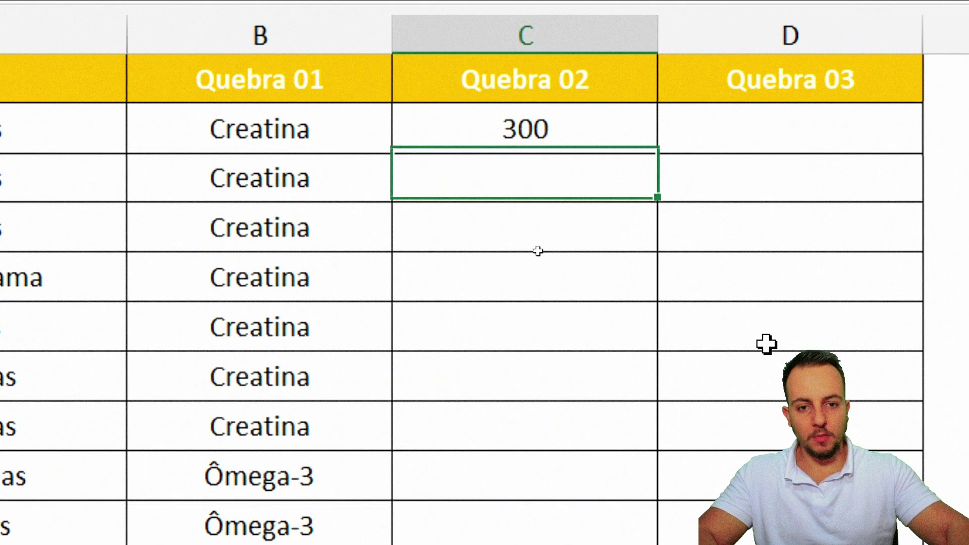
{"action": "key", "text": "ctrl+e"}
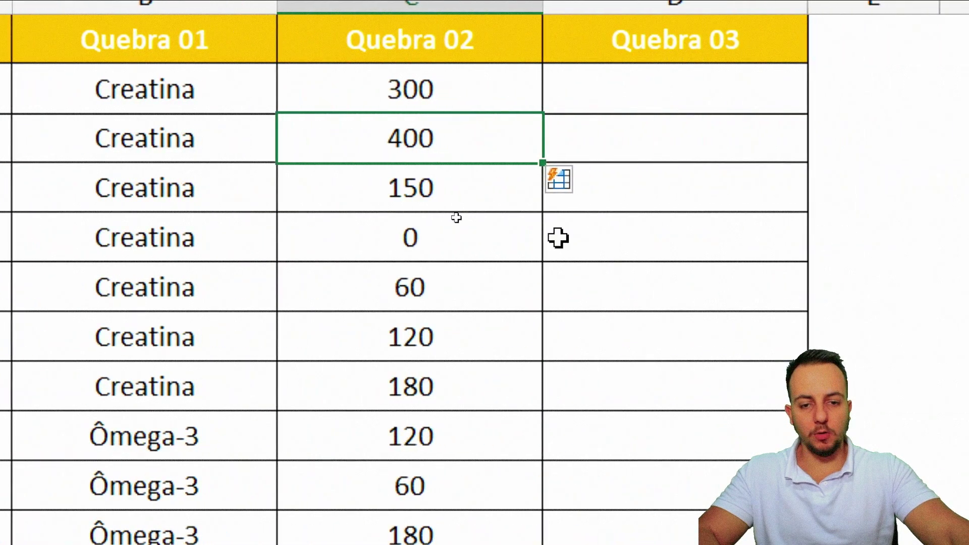
Step: Correct the quilograma row's quantity to 1 and the first Ômega-3 quantity to 120
{"action": "left_click", "coordinate": [538, 223]}
{"action": "type", "text": "1,"}
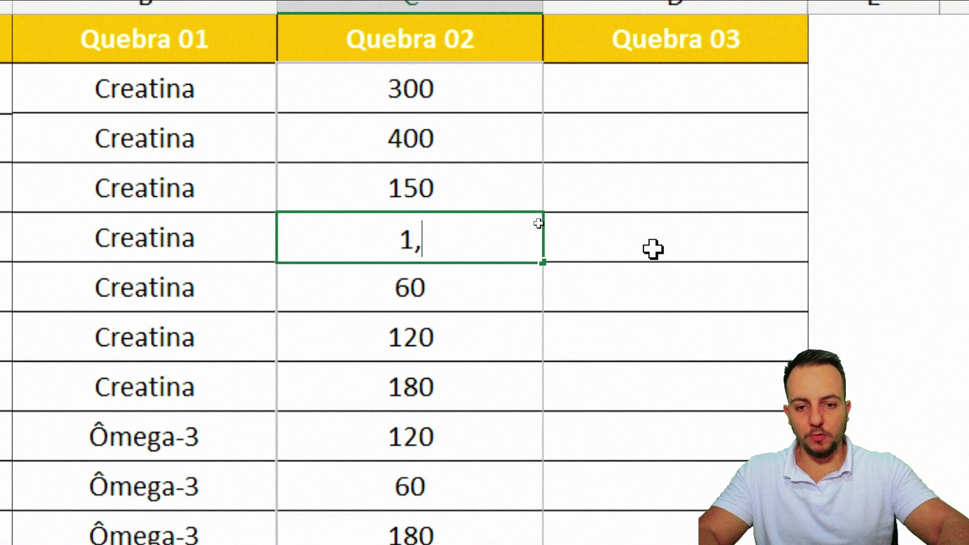
{"action": "key", "text": "Return"}
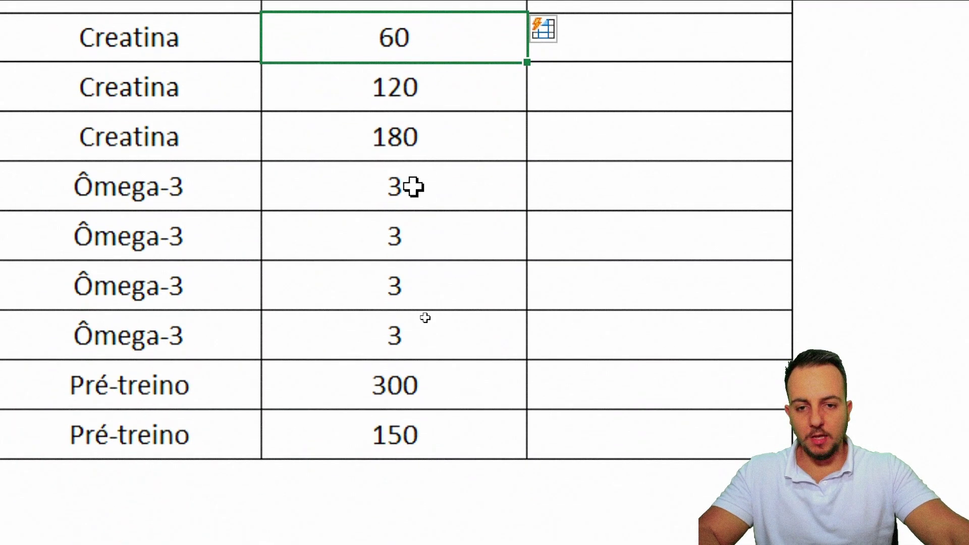
{"action": "left_click_drag", "start_coordinate": [413, 187], "coordinate": [333, 343]}
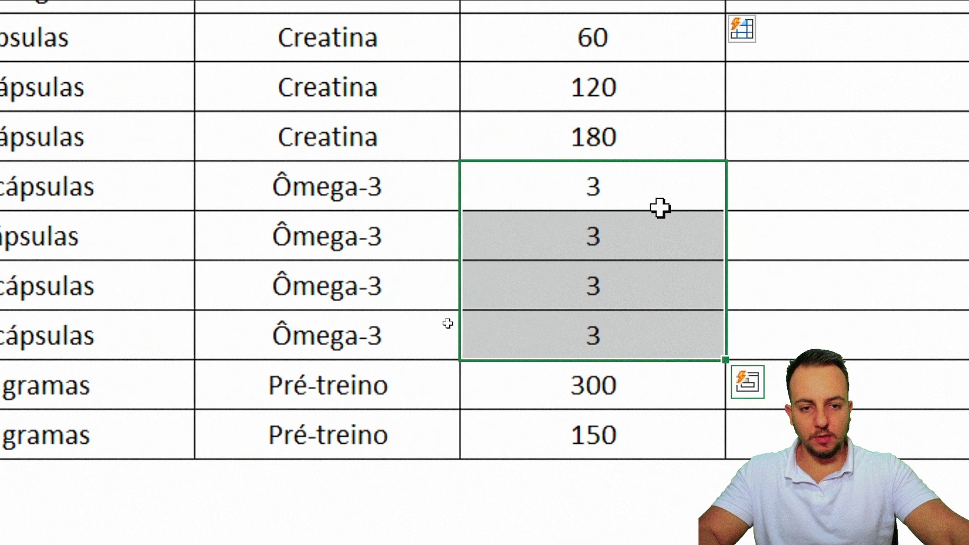
{"action": "left_click", "coordinate": [807, 177]}
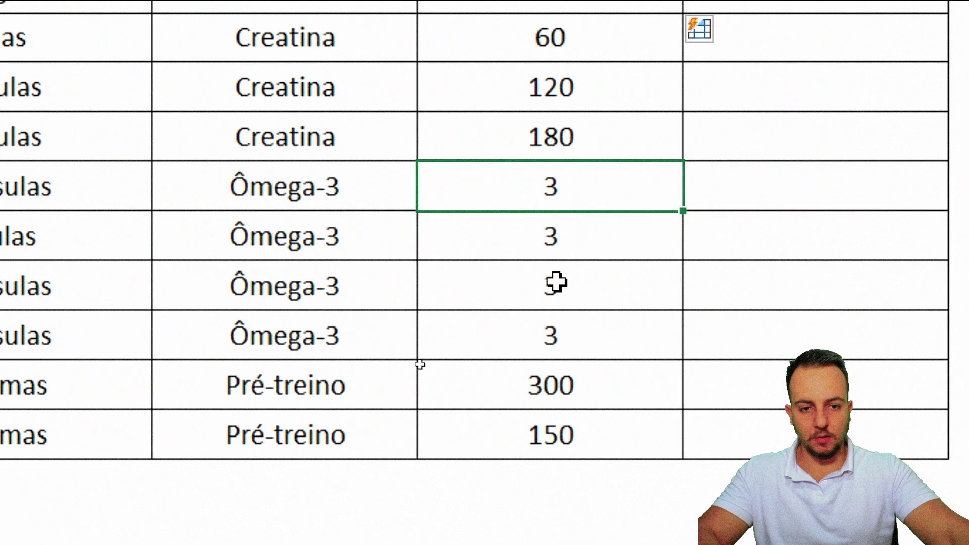
{"action": "type", "text": "120"}
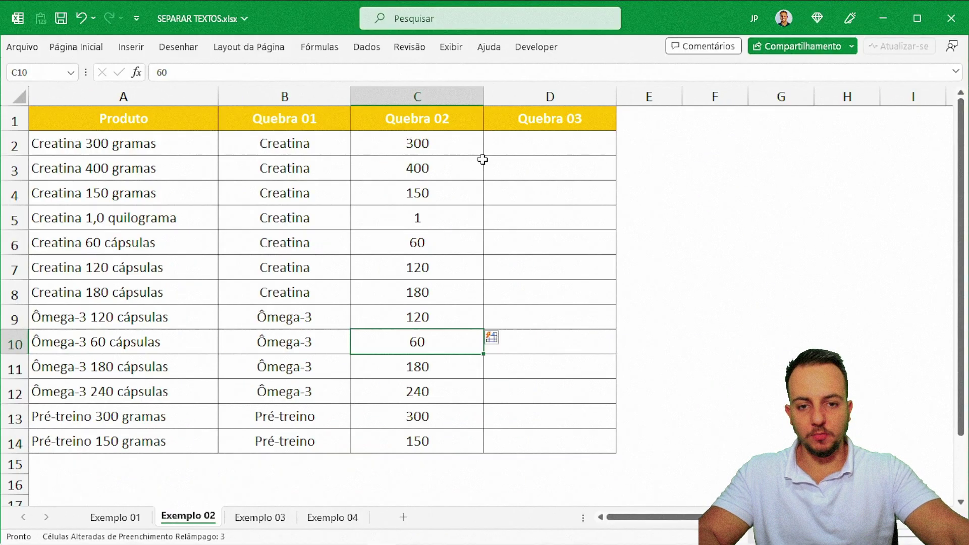
{"action": "left_click", "coordinate": [538, 135]}
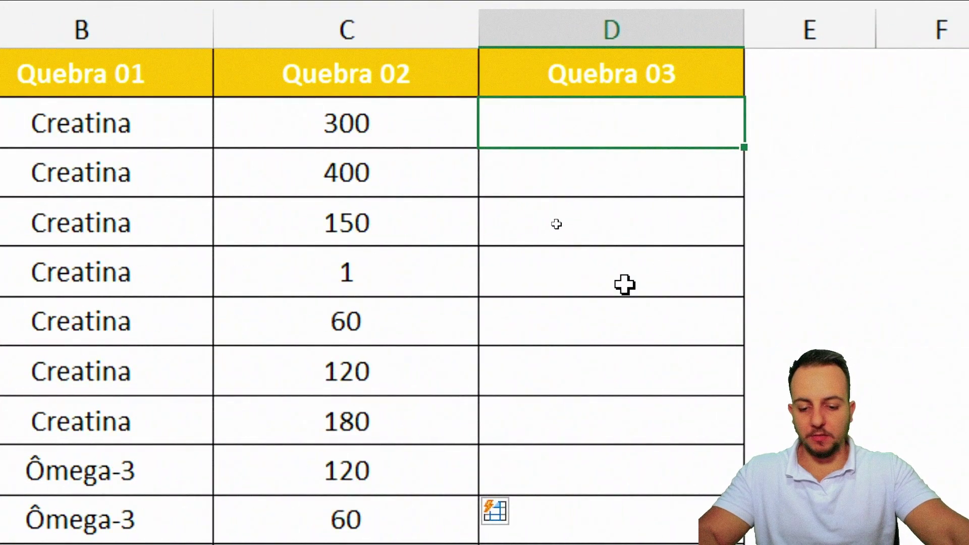
Step: Enter gramas in D2, Flash Fill the units, and mark the Quebra 02 and 03 columns with the pen
{"action": "type", "text": "gramas"}
{"action": "key", "text": "Return"}
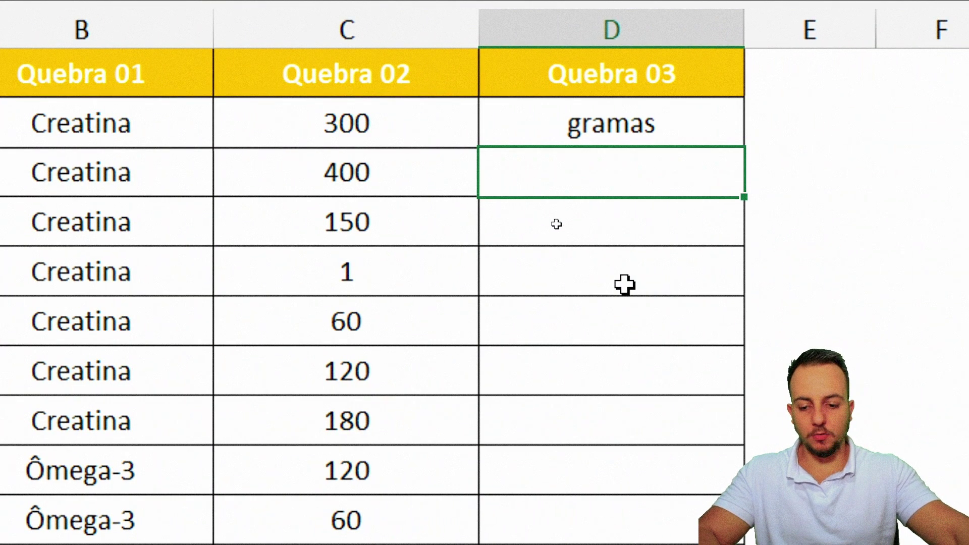
{"action": "key", "text": "ctrl+e"}
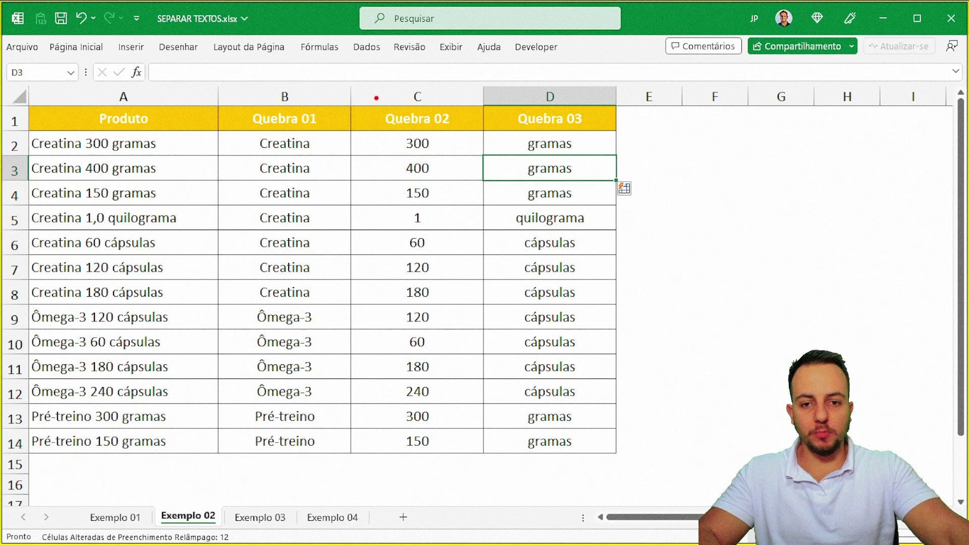
{"action": "left_click_drag", "start_coordinate": [366, 78], "coordinate": [470, 473]}
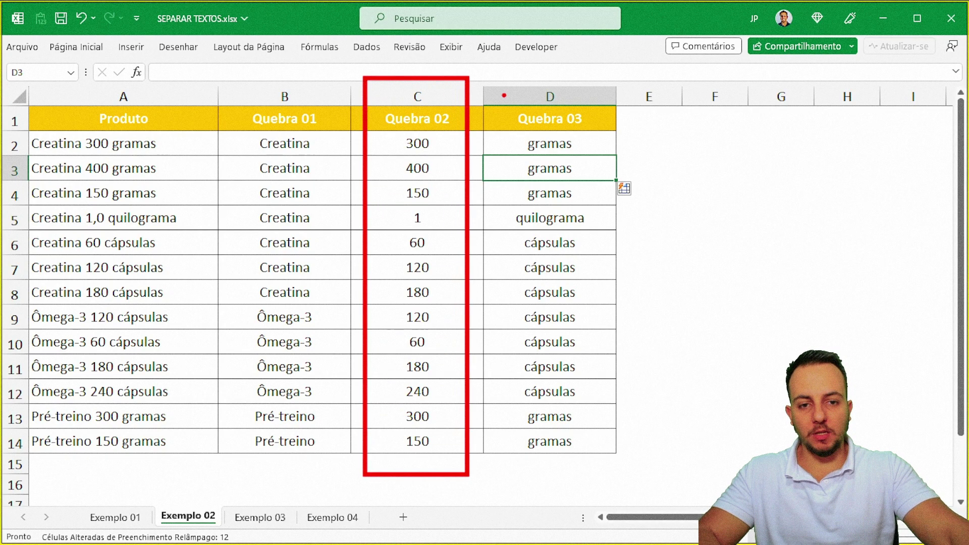
{"action": "left_click_drag", "start_coordinate": [502, 83], "coordinate": [600, 467]}
{"action": "left_click_drag", "start_coordinate": [754, 382], "coordinate": [626, 403]}
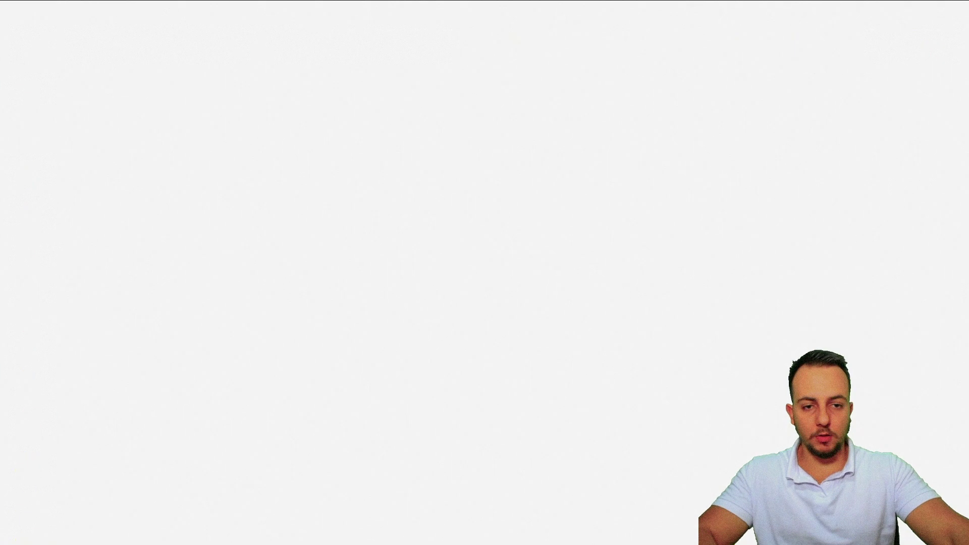
Step: Enter 3336 in B2, Flash Fill the final four digits down Dígito Final, and return to the top
{"action": "type", "text": "333"}
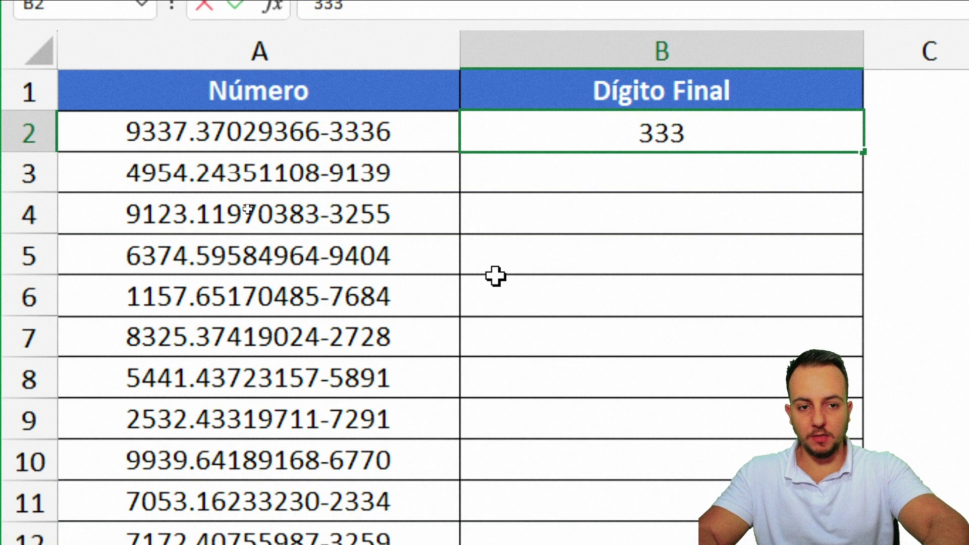
{"action": "type", "text": "6"}
{"action": "key", "text": "Return"}
{"action": "key", "text": "ctrl+e"}
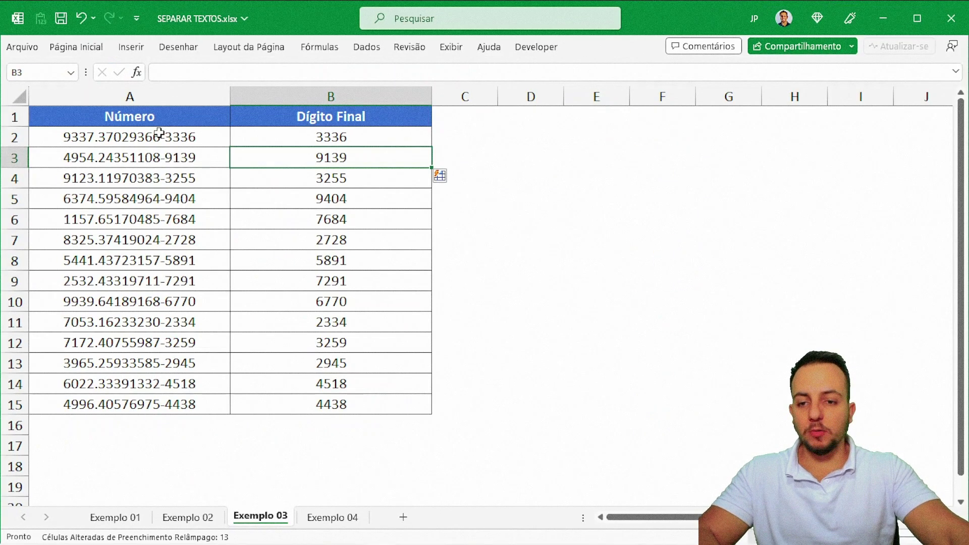
{"action": "key", "text": "ctrl+Home"}
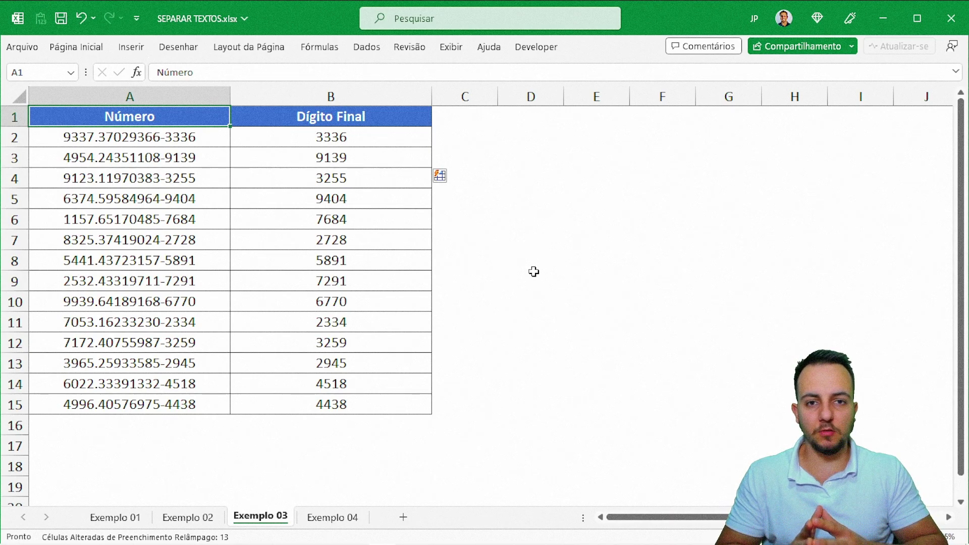
Step: Move to the next sheet tab, Exemplo 04
{"action": "key", "text": "ctrl+Page_Down"}
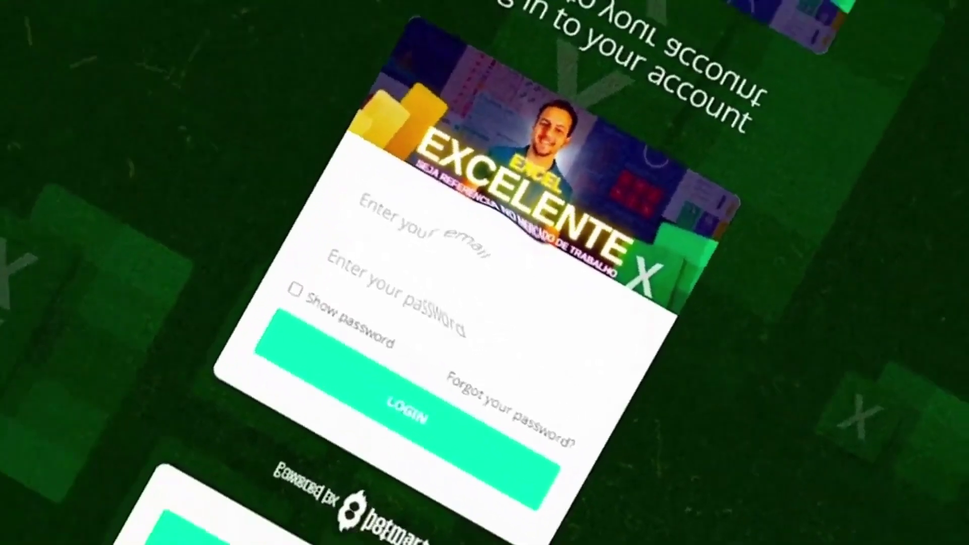
Step: Scroll the Excel course's lesson sidebar, open a lesson from the list and scroll its page
{"action": "left_click_drag", "start_coordinate": [191, 66], "coordinate": [186, 315]}
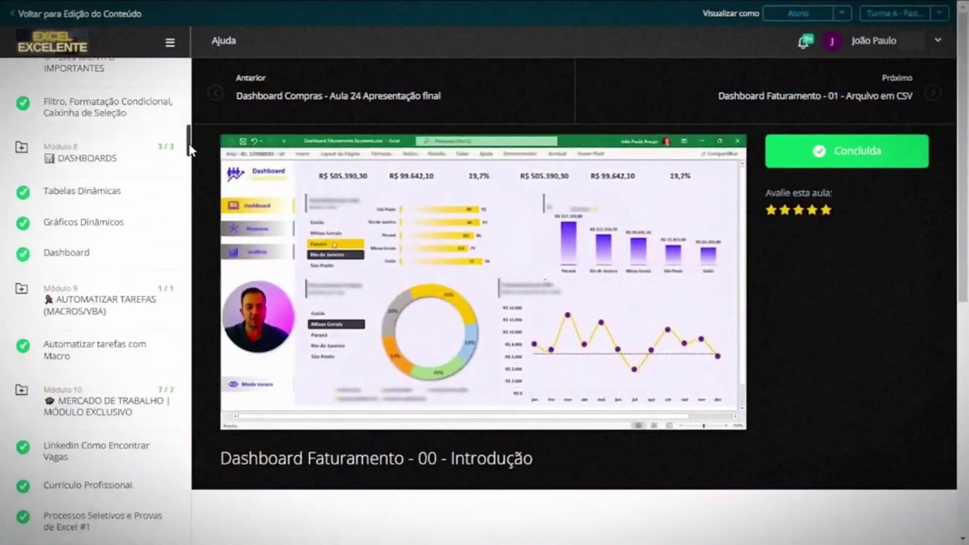
{"action": "left_click", "coordinate": [96, 456]}
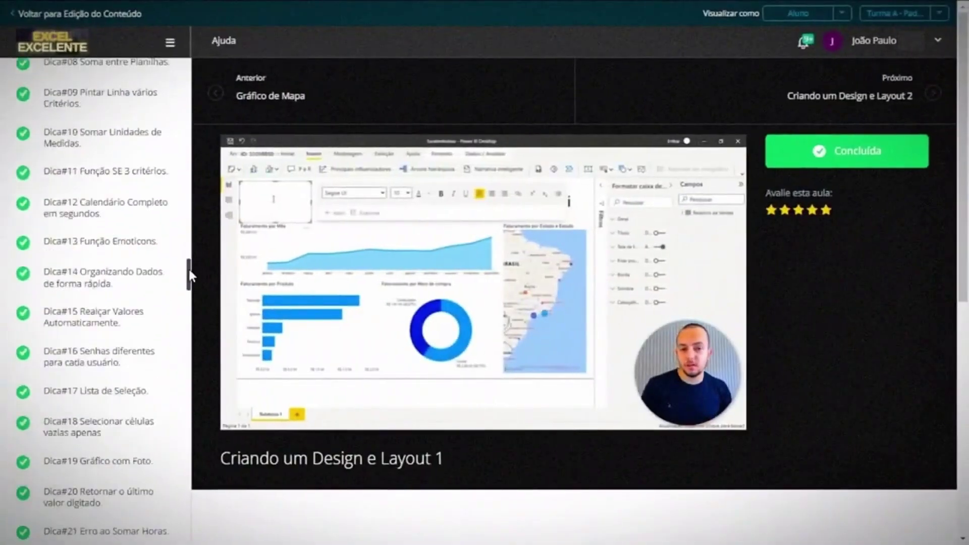
{"action": "left_click_drag", "start_coordinate": [188, 267], "coordinate": [189, 343]}
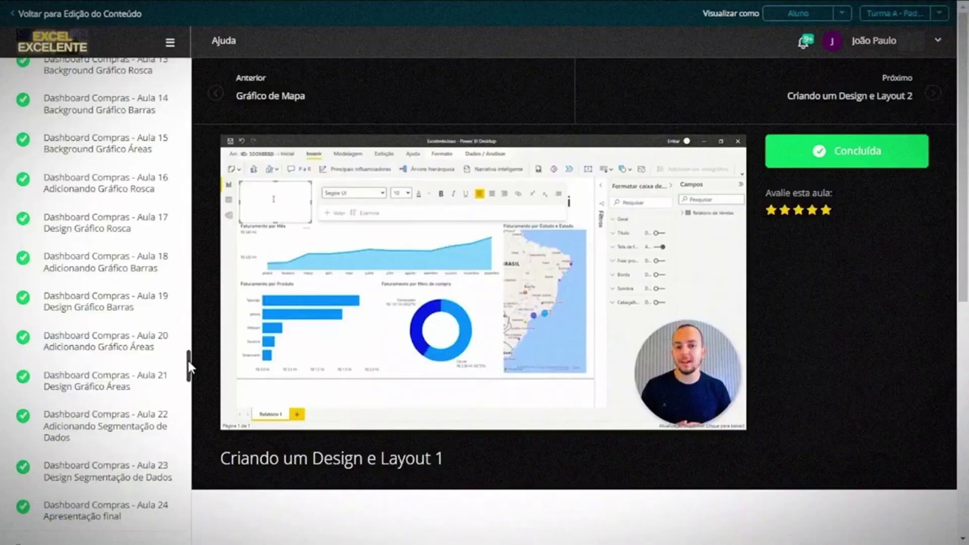
Step: Bring Excel back on Exemplo 04, with Endereço addresses beside the empty Rua column
{"action": "left_click_drag", "start_coordinate": [190, 344], "coordinate": [188, 480]}
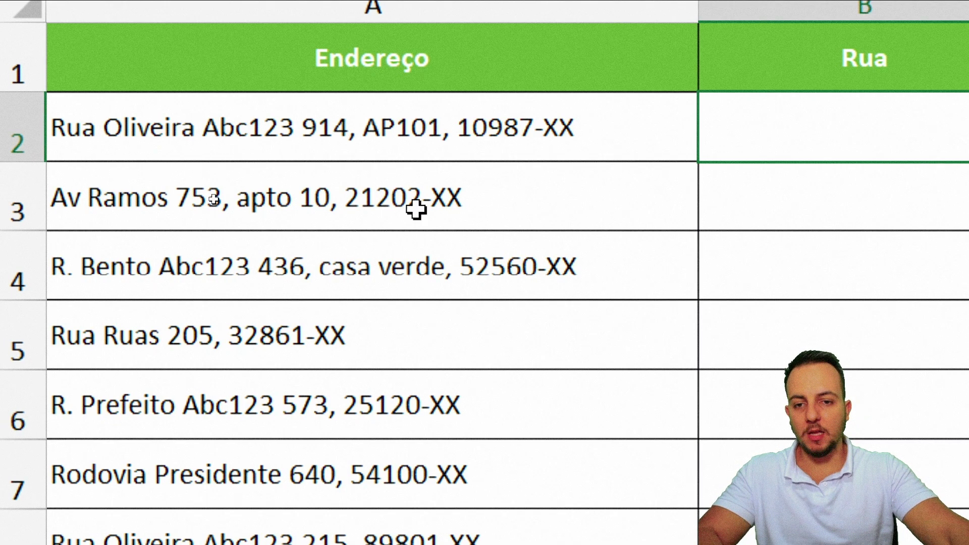
{"action": "left_click_drag", "start_coordinate": [295, 88], "coordinate": [303, 177]}
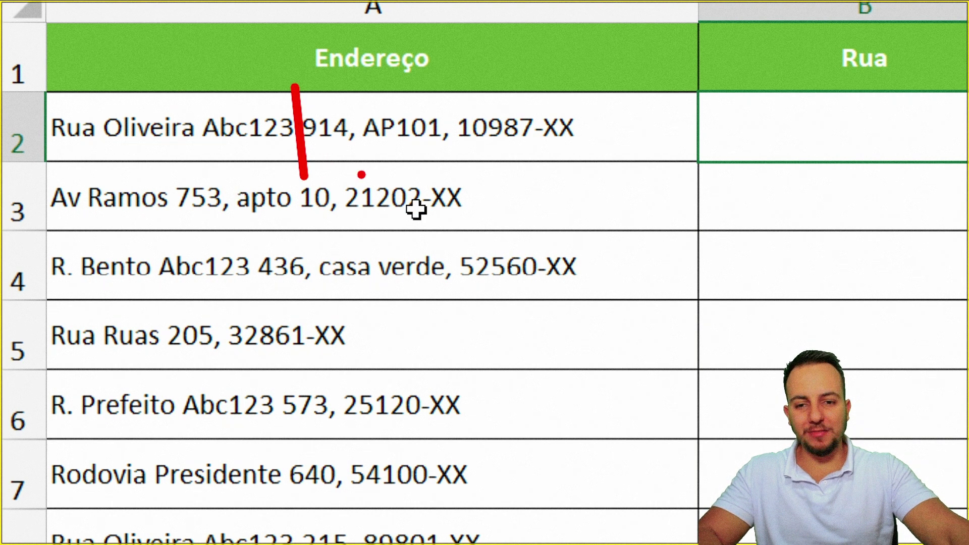
{"action": "left_click_drag", "start_coordinate": [289, 102], "coordinate": [358, 151]}
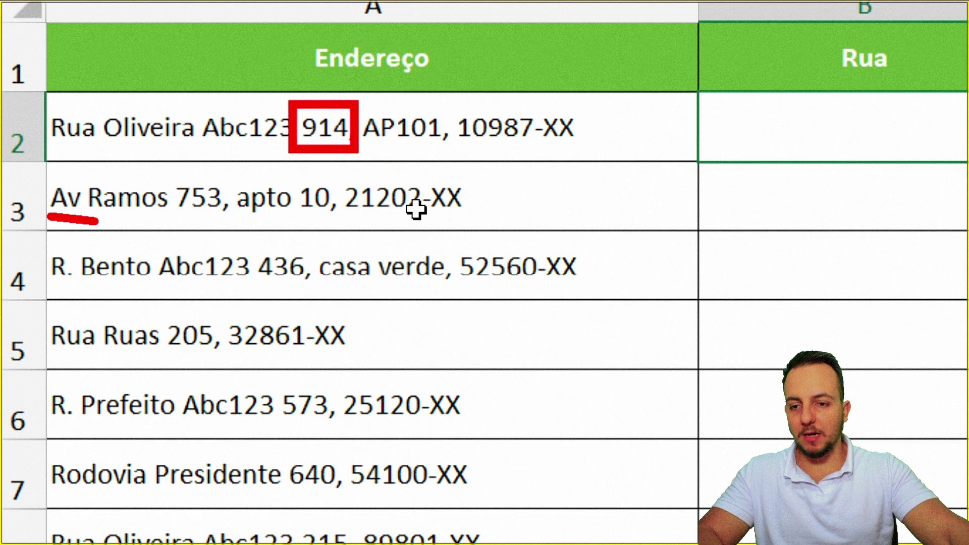
{"action": "left_click_drag", "start_coordinate": [97, 221], "coordinate": [191, 217]}
{"action": "left_click_drag", "start_coordinate": [166, 169], "coordinate": [253, 236]}
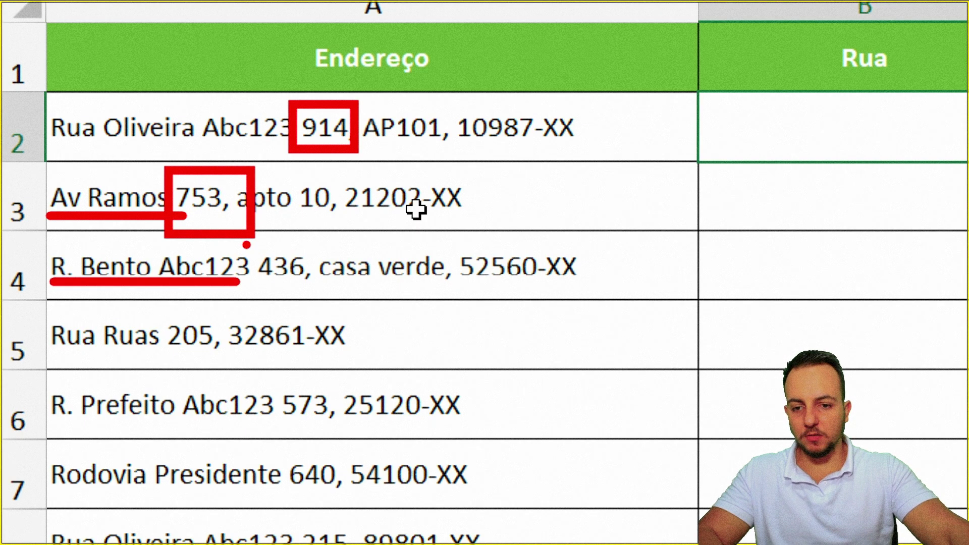
{"action": "left_click_drag", "start_coordinate": [244, 242], "coordinate": [325, 298]}
{"action": "key", "text": "ctrl+z"}
{"action": "key", "text": "ctrl+z"}
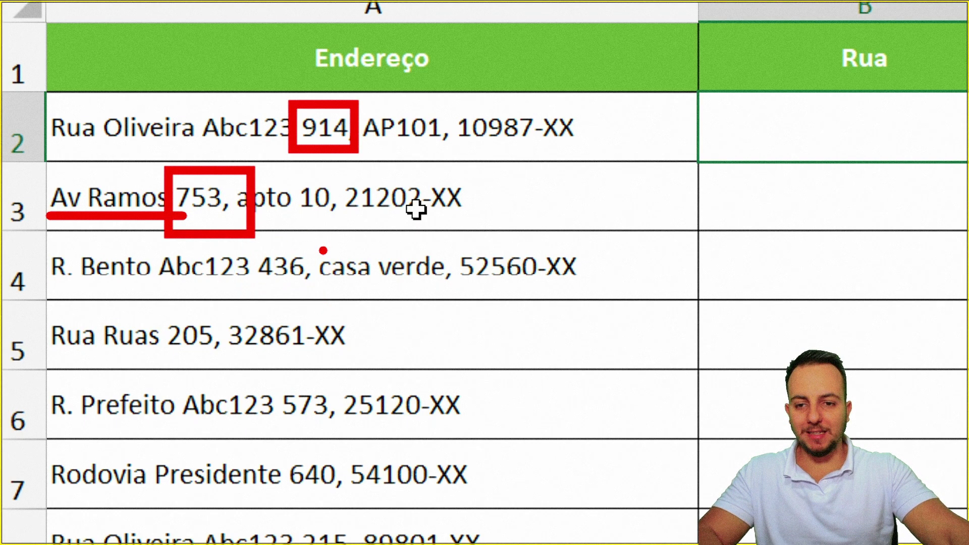
{"action": "key", "text": "ctrl+z"}
{"action": "key", "text": "ctrl+z"}
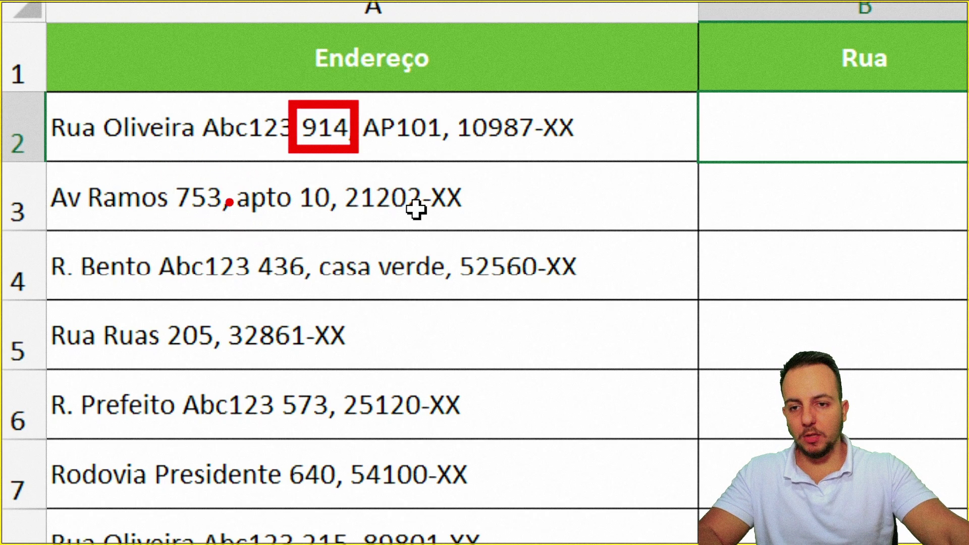
{"action": "key", "text": "ctrl+z"}
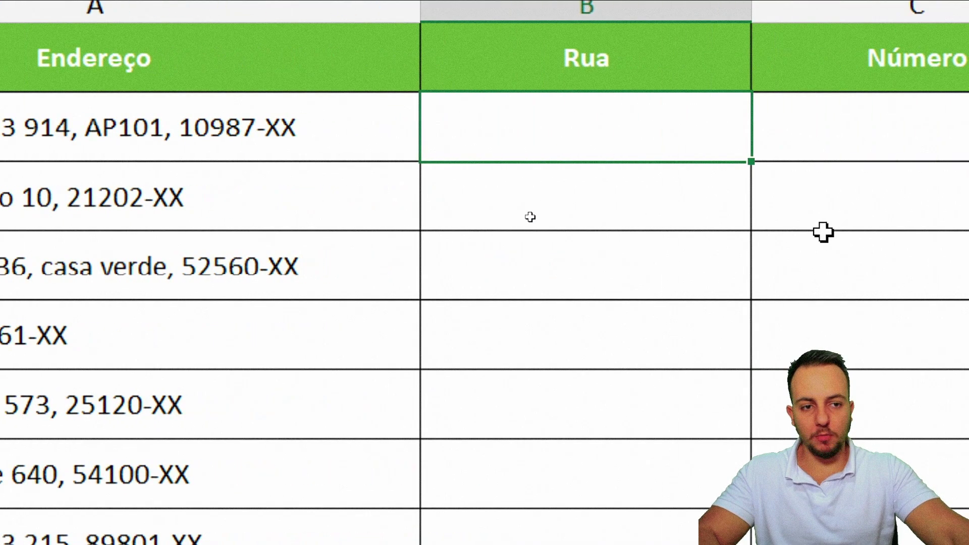
Step: Enter 'Rua 123' as the first street and Flash Fill the Rua column
{"action": "type", "text": "Rua Oliveira A"}
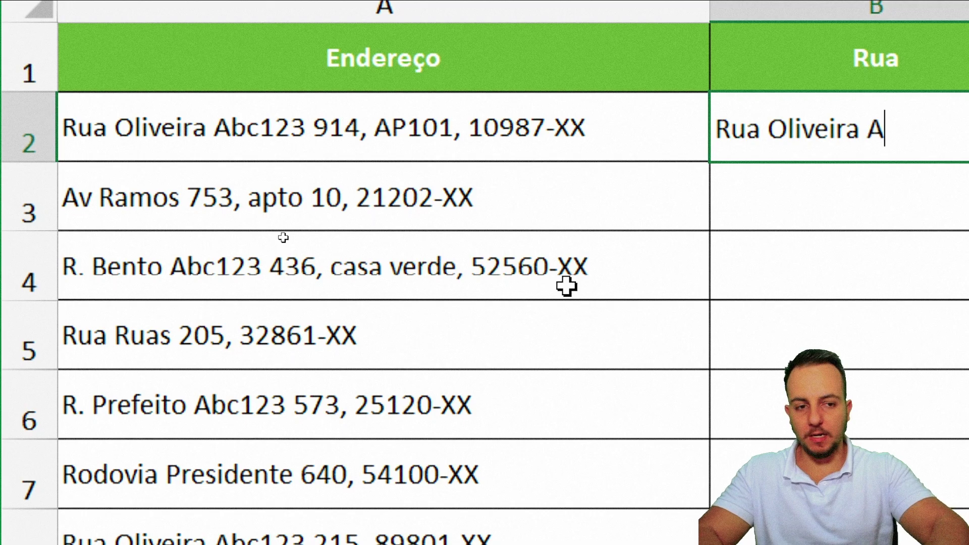
{"action": "type", "text": "bc123"}
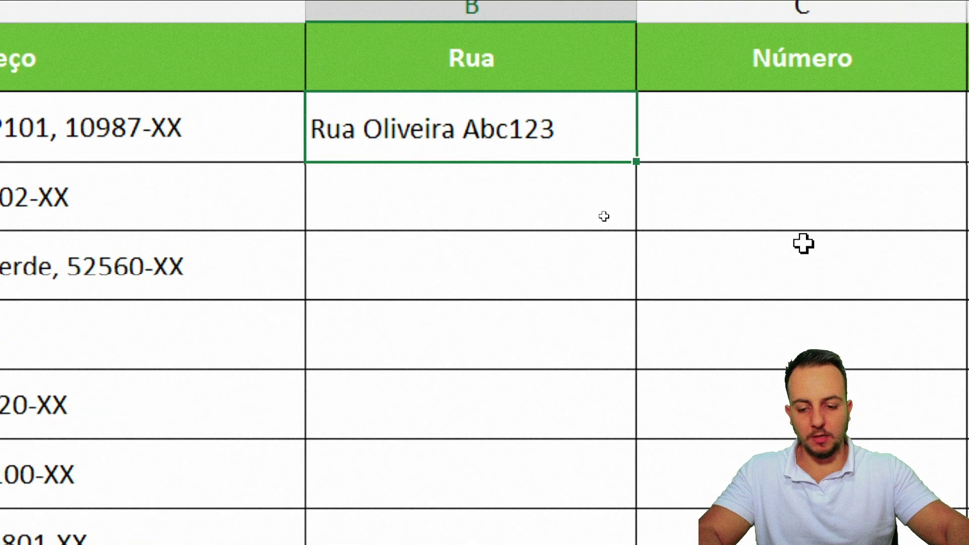
{"action": "key", "text": "Return"}
{"action": "key", "text": "ctrl+e"}
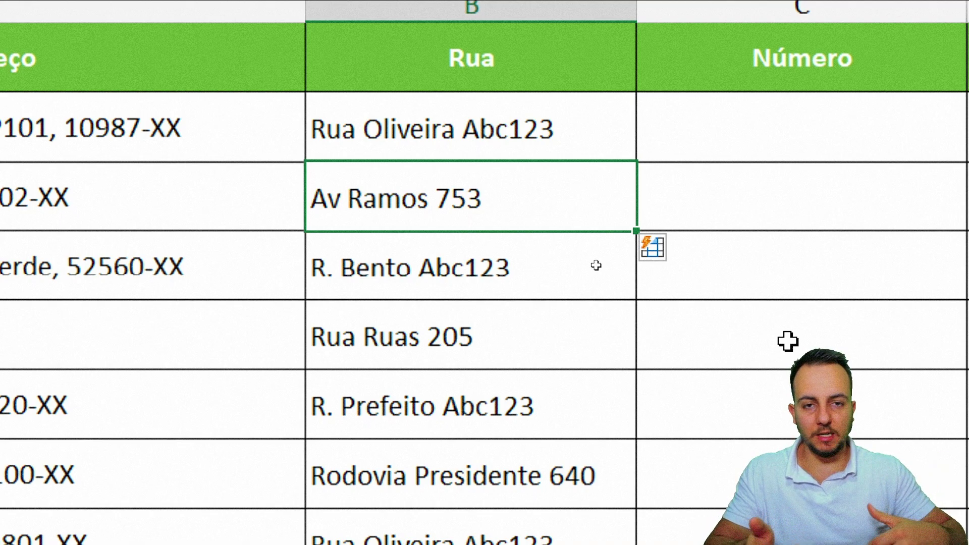
{"action": "key", "text": "Down"}
{"action": "key", "text": "Down"}
{"action": "key", "text": "Down"}
{"action": "key", "text": "Down"}
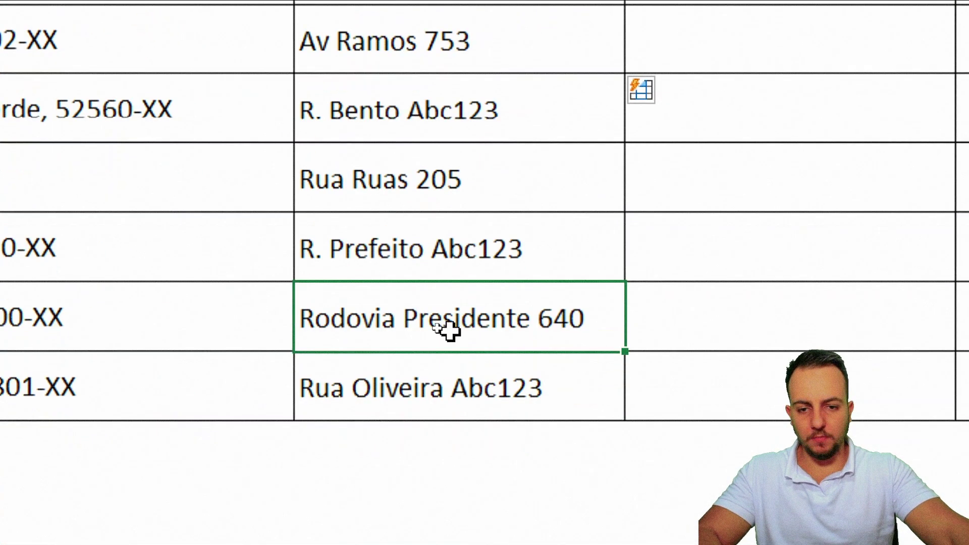
Step: Correct the R. Prefeito street entry to 'R. Prefeito Abc123 573' so Flash Fill updates
{"action": "left_click_drag", "start_coordinate": [363, 302], "coordinate": [137, 302]}
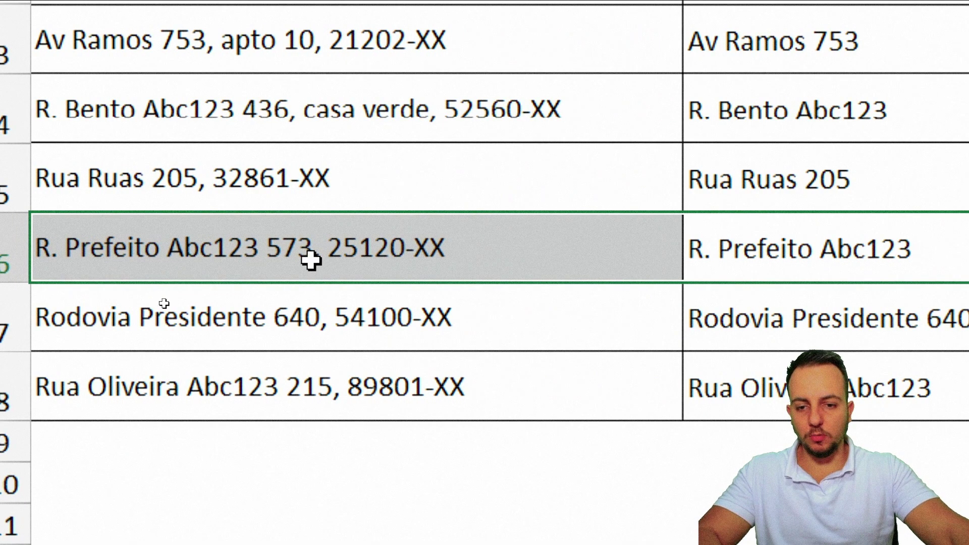
{"action": "left_click", "coordinate": [892, 251]}
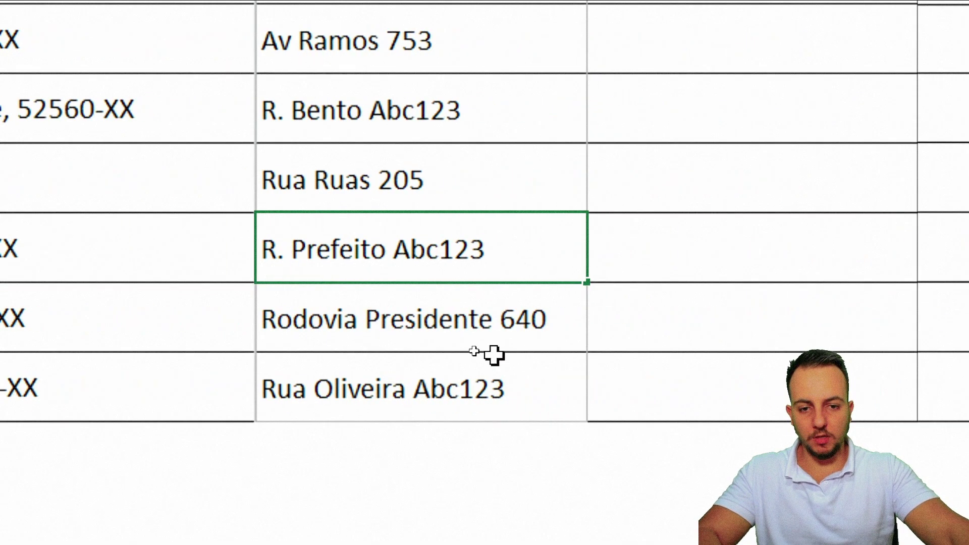
{"action": "type", "text": "573"}
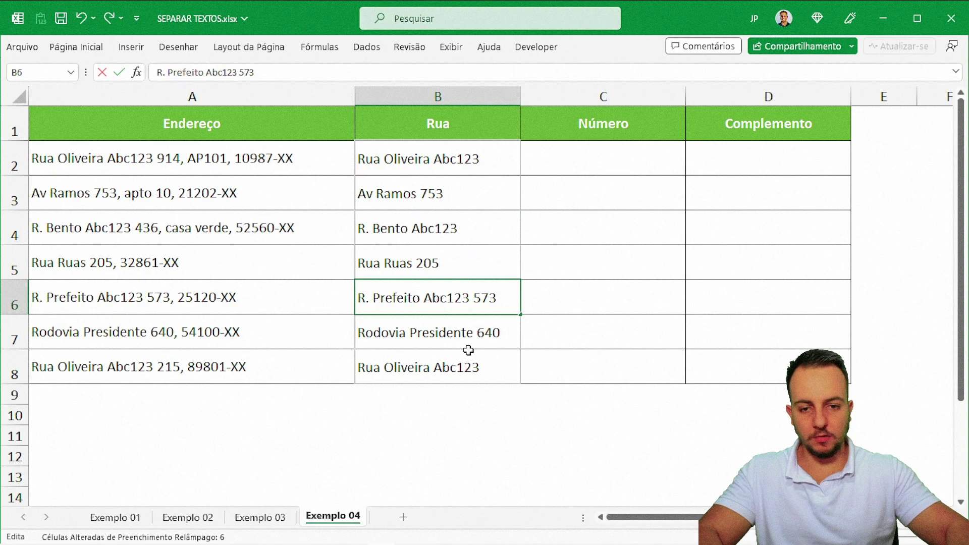
{"action": "key", "text": "Return"}
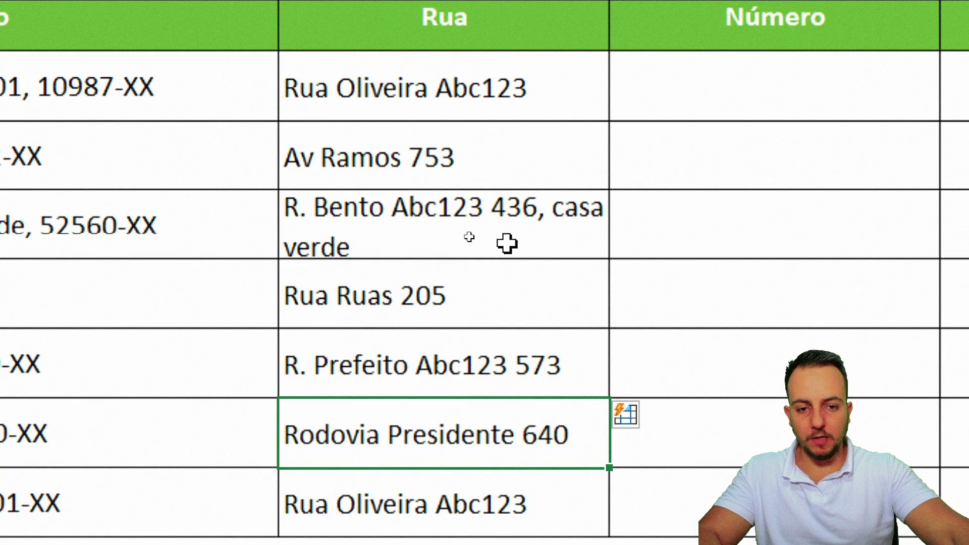
Step: Delete ', casa verde' from B4 so it reads 'R. Bento Abc123 436', then check B8
{"action": "double_click", "coordinate": [507, 244]}
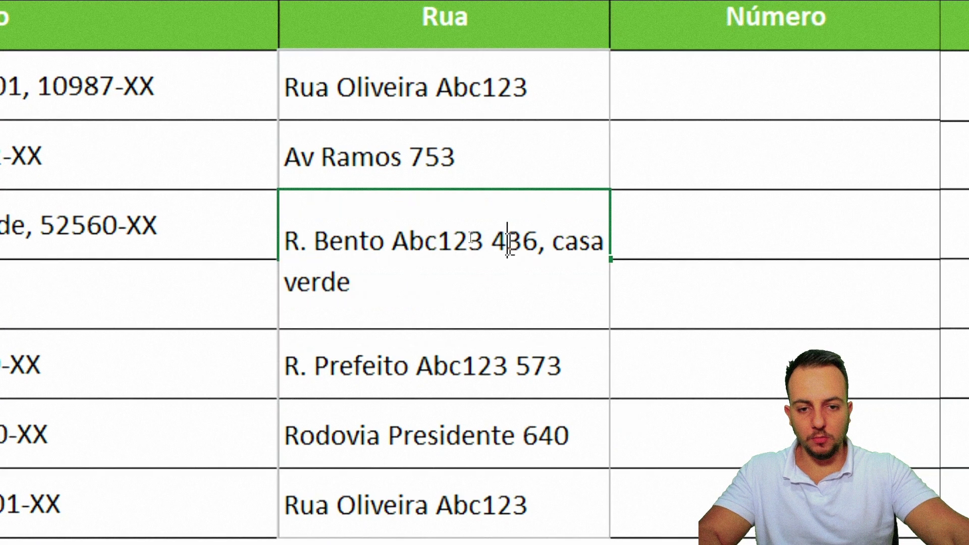
{"action": "double_click", "coordinate": [511, 243]}
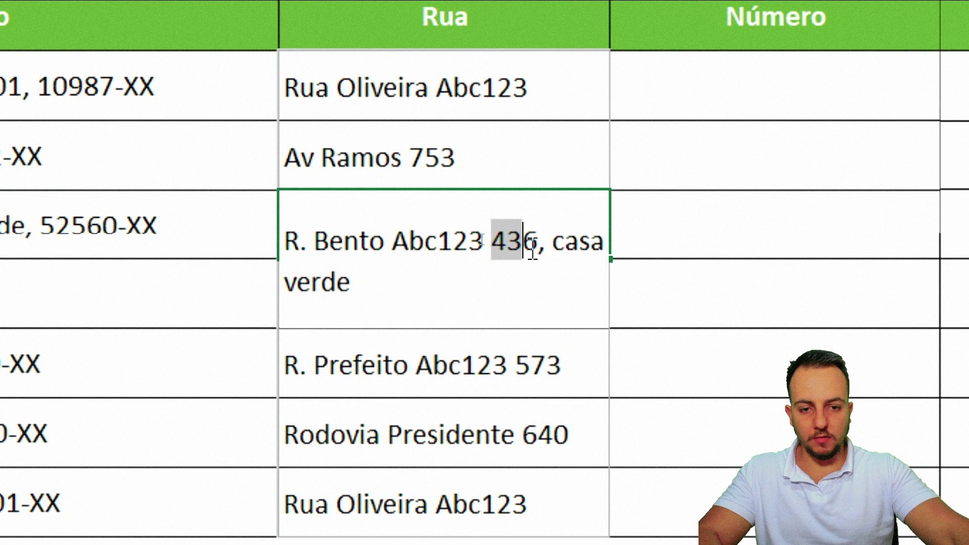
{"action": "left_click_drag", "start_coordinate": [536, 241], "coordinate": [534, 293]}
{"action": "key", "text": "Delete"}
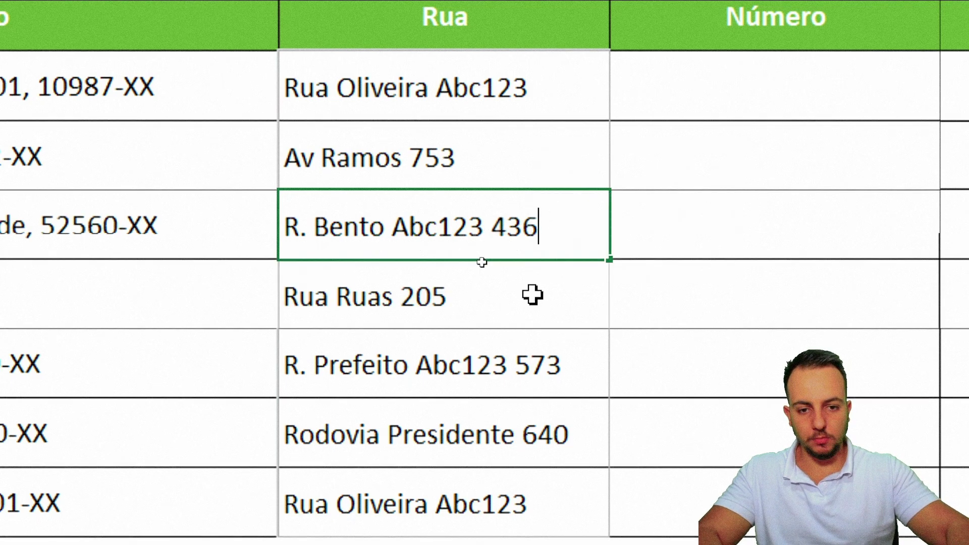
{"action": "key", "text": "Return"}
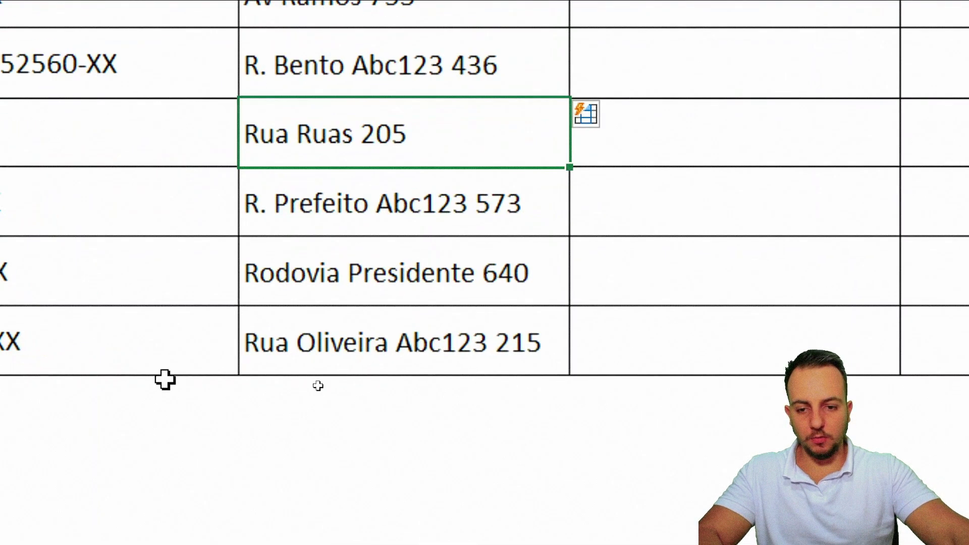
{"action": "left_click", "coordinate": [492, 365]}
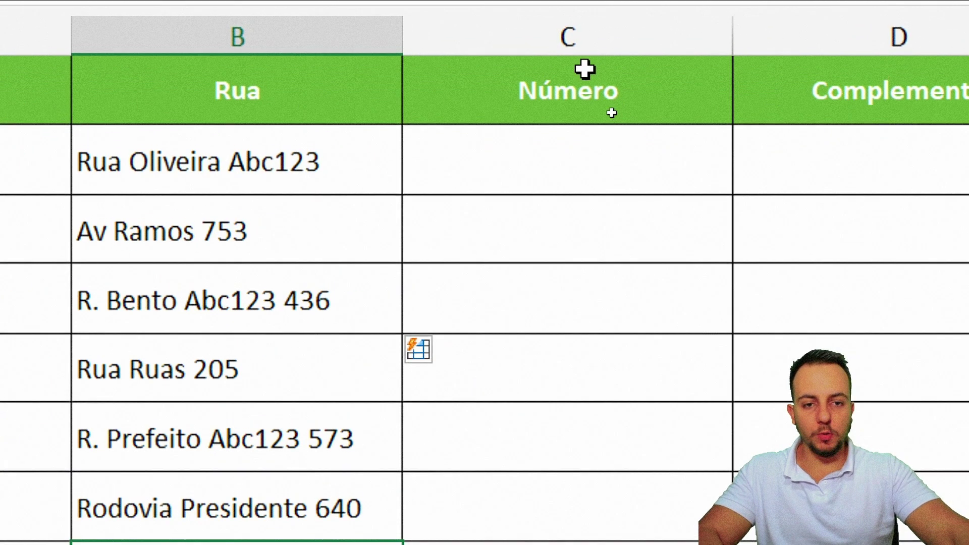
Step: Enter 914 in C2 and Flash Fill the rest of the Número column
{"action": "left_click", "coordinate": [584, 69]}
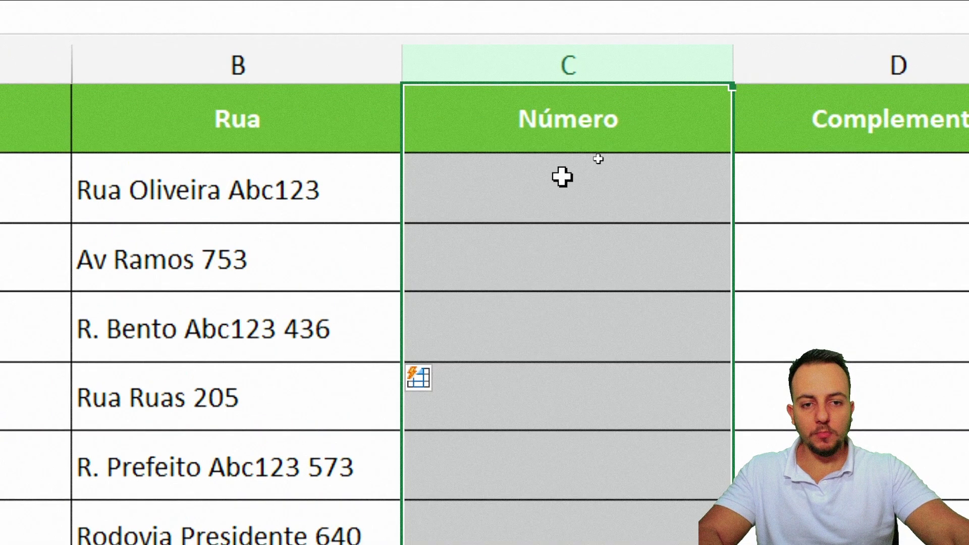
{"action": "key", "text": "Down"}
{"action": "key", "text": "Down"}
{"action": "key", "text": "Up"}
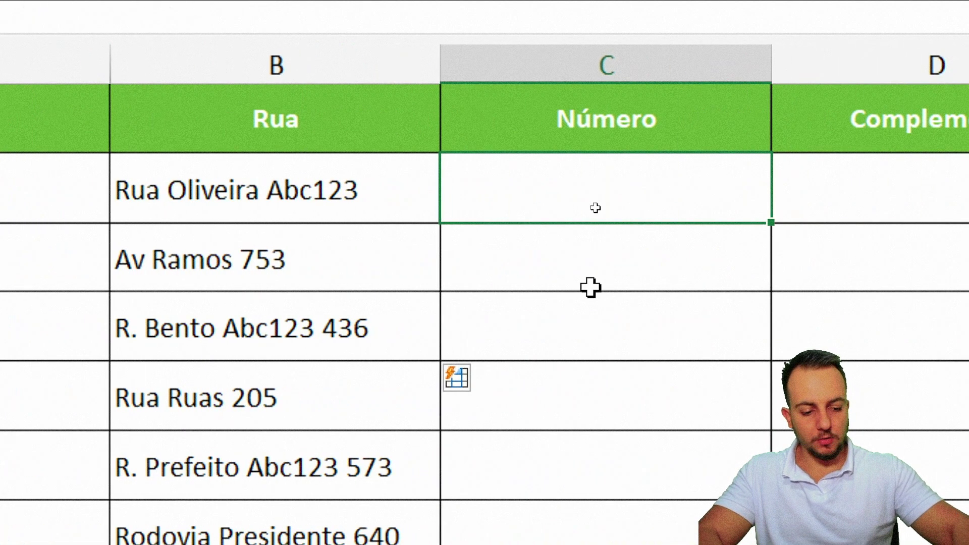
{"action": "type", "text": "914"}
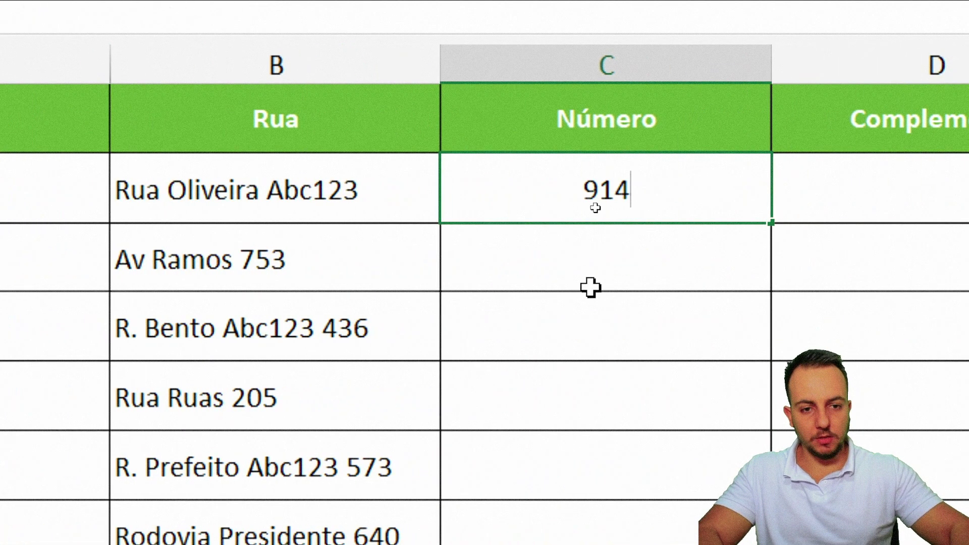
{"action": "key", "text": "Return"}
{"action": "key", "text": "ctrl+e"}
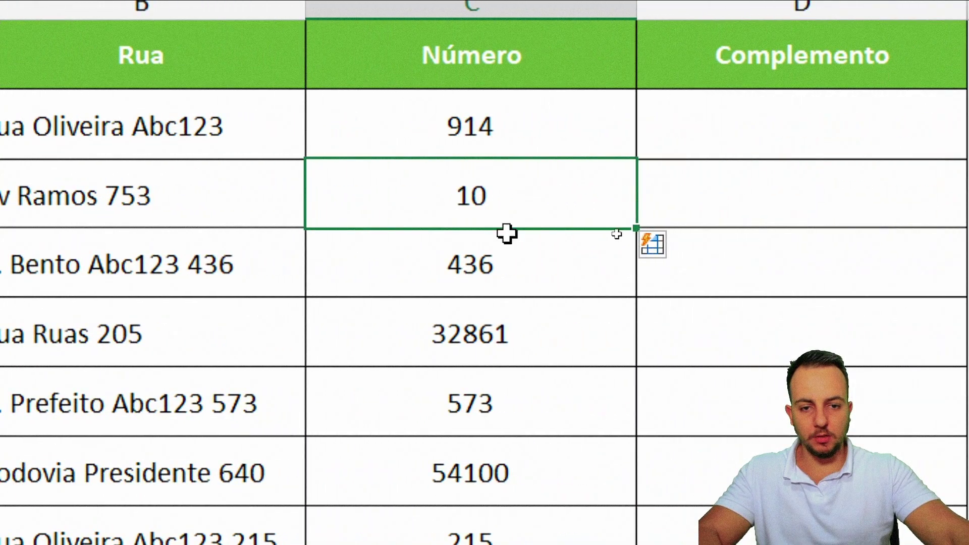
Step: Correct the house numbers to 753 in C3, 436 in C4 and 205 in C5
{"action": "type", "text": "753"}
{"action": "key", "text": "Return"}
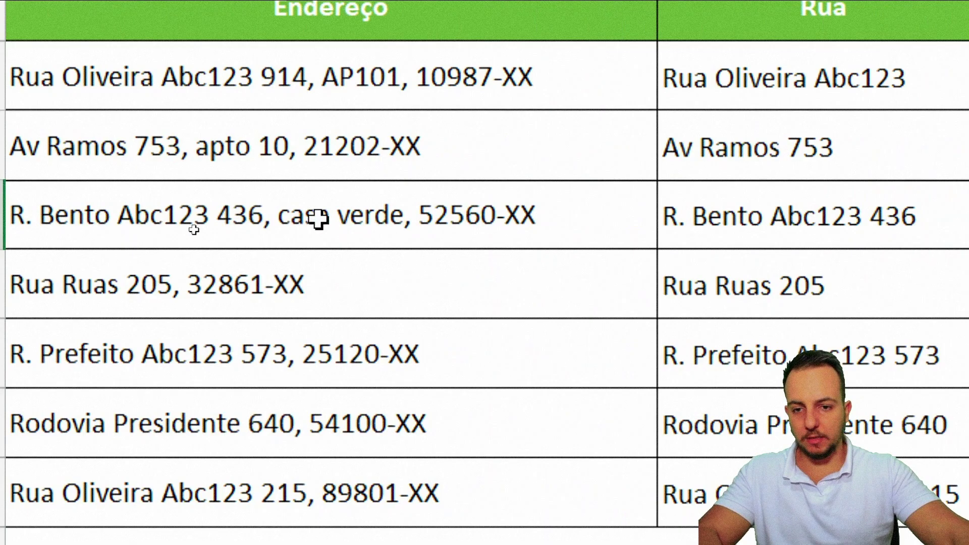
{"action": "key", "text": "F2"}
{"action": "key", "text": "BackSpace"}
{"action": "key", "text": "BackSpace"}
{"action": "key", "text": "BackSpace"}
{"action": "type", "text": "436"}
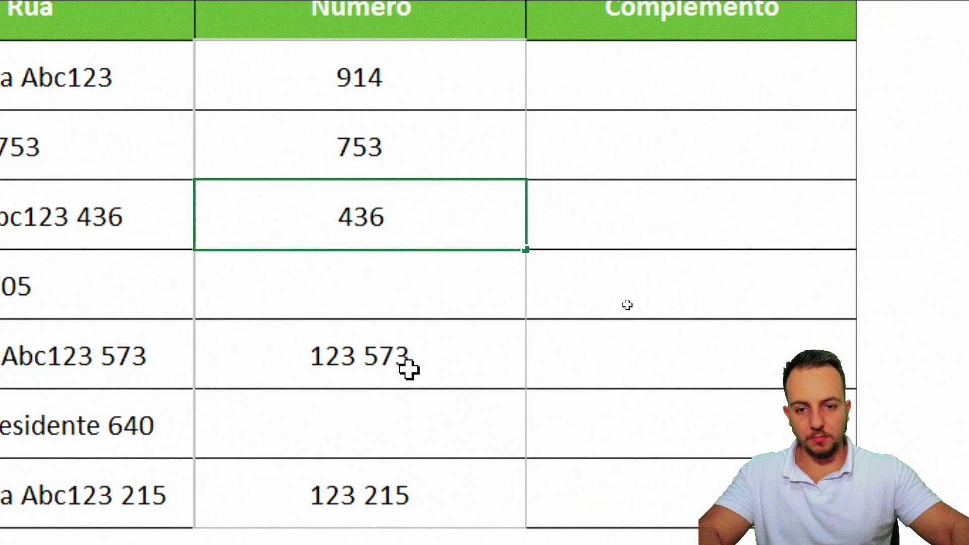
{"action": "key", "text": "Return"}
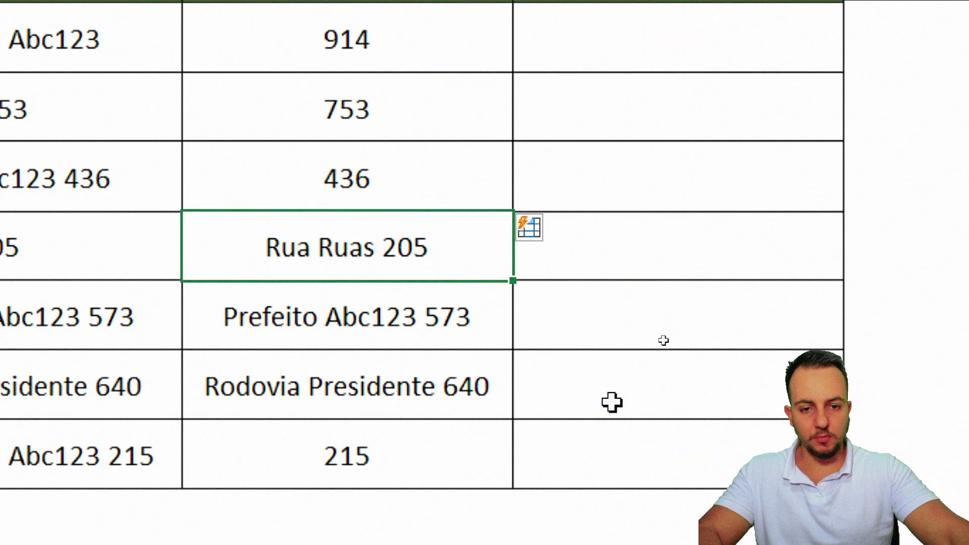
{"action": "type", "text": "205"}
{"action": "key", "text": "Return"}
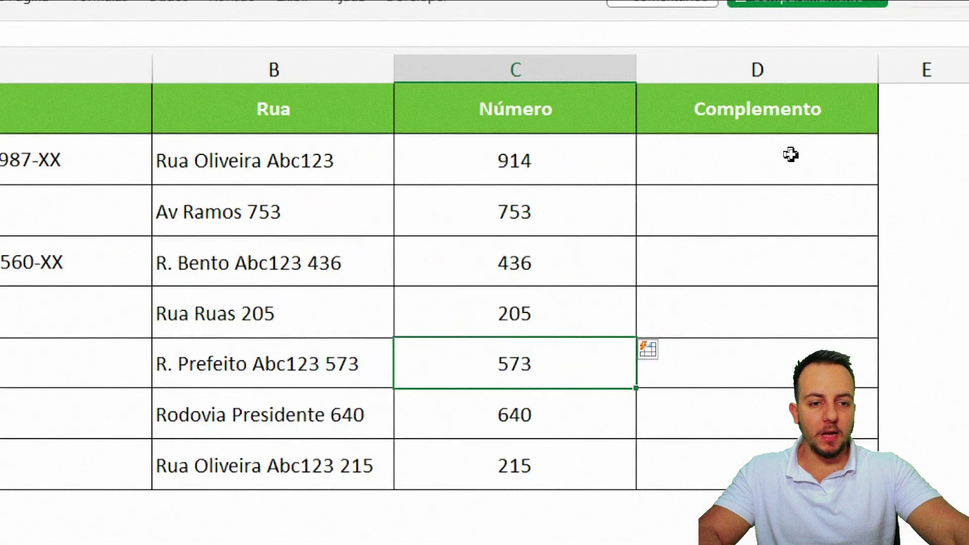
{"action": "left_click", "coordinate": [791, 155]}
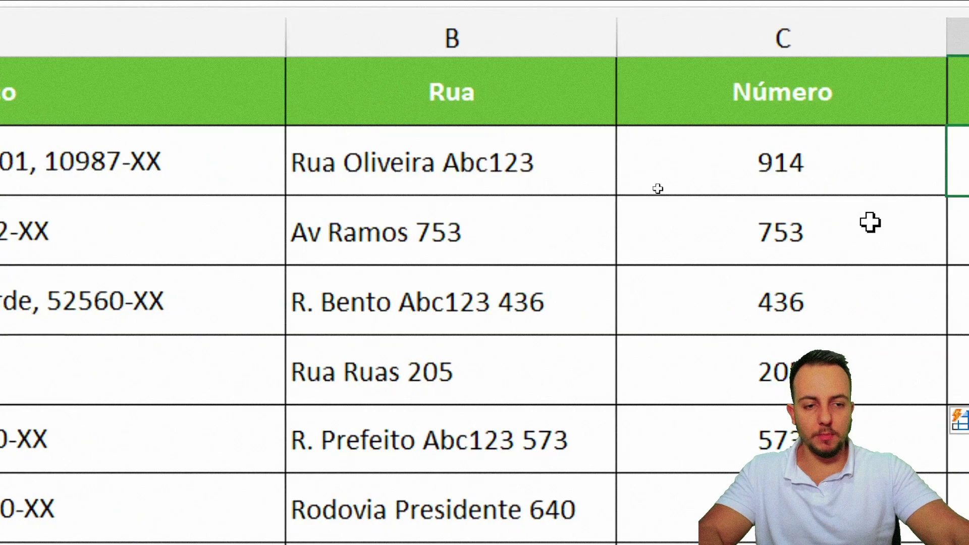
Step: Enter AP101 in D2 and Flash Fill the Complemento column
{"action": "left_click", "coordinate": [646, 134]}
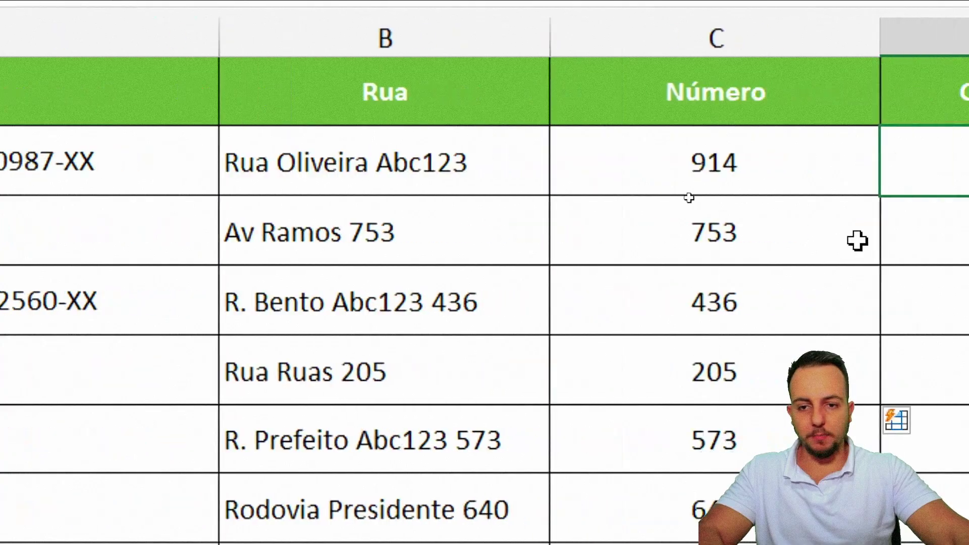
{"action": "type", "text": "AP101"}
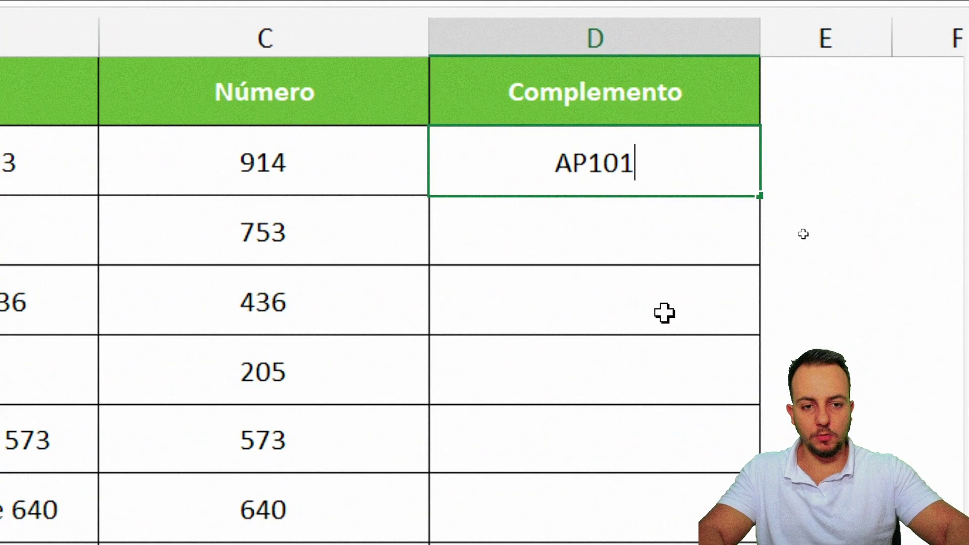
{"action": "key", "text": "Return"}
{"action": "key", "text": "ctrl+e"}
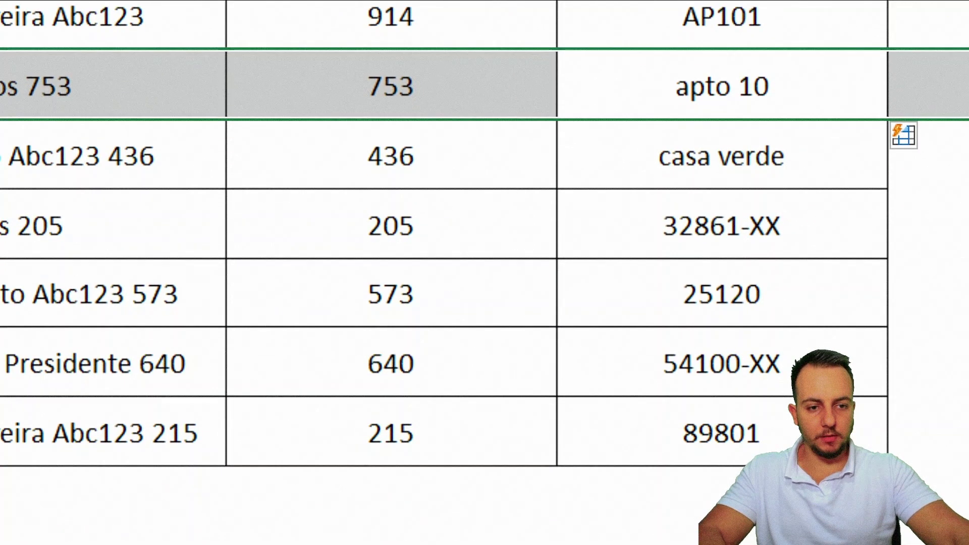
Step: Clear the wrong Flash Fill complements from D5:D8, keeping casa verde in D4
{"action": "left_click", "coordinate": [814, 230]}
{"action": "key", "text": "shift+space"}
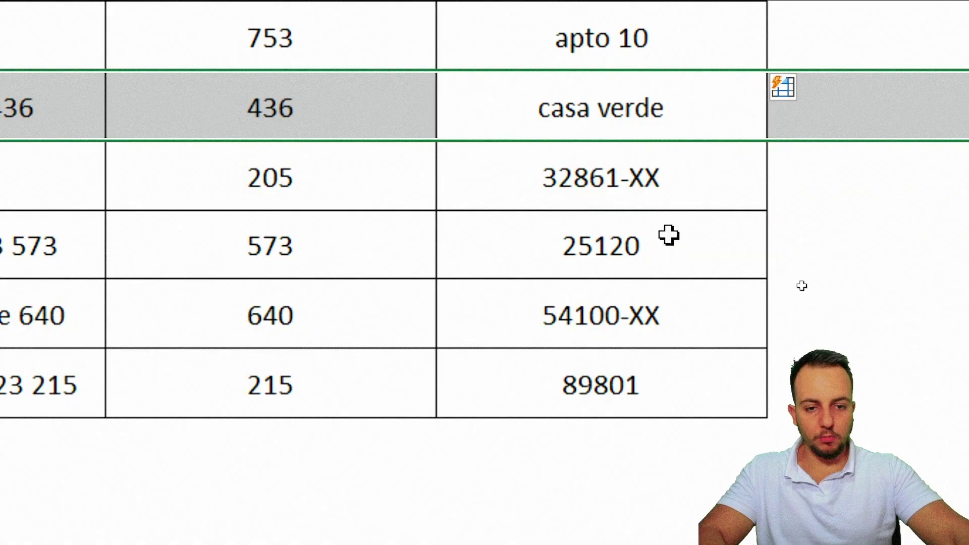
{"action": "left_click_drag", "start_coordinate": [802, 263], "coordinate": [792, 377]}
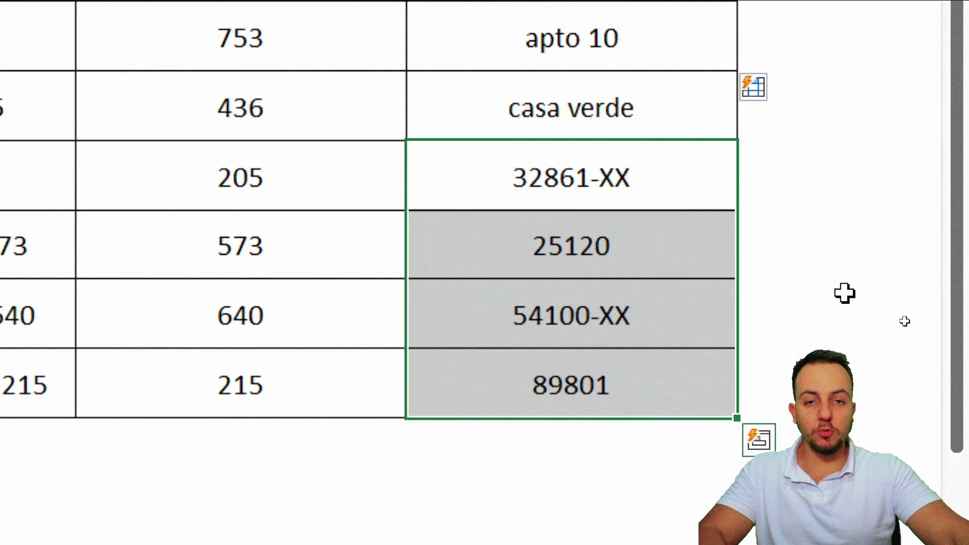
{"action": "key", "text": "alt+shift+F10"}
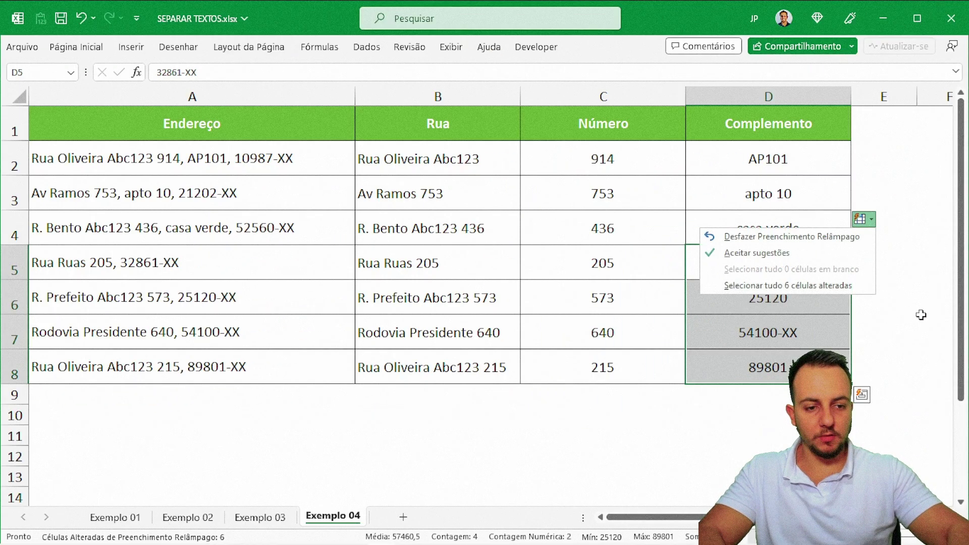
{"action": "key", "text": "Escape"}
{"action": "key", "text": "ctrl+z"}
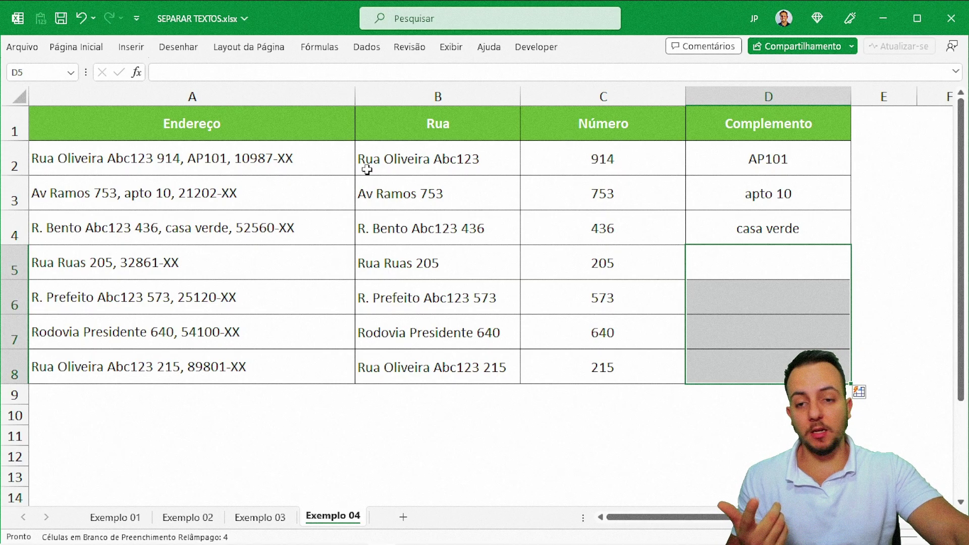
Step: Jump back to the top of the Endereço table and switch over to the Exemplo 01 sheet
{"action": "left_click", "coordinate": [297, 124]}
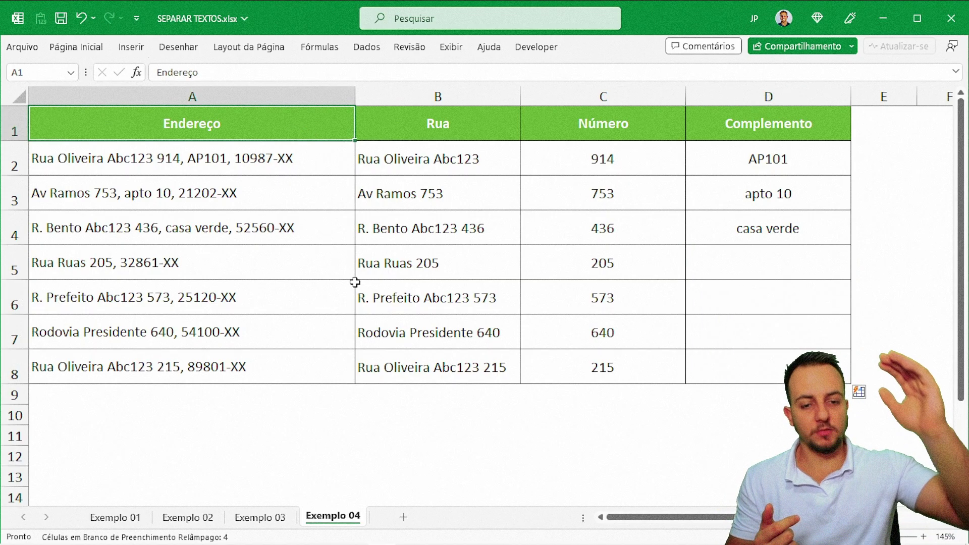
{"action": "key", "text": "Down"}
{"action": "key", "text": "Down"}
{"action": "key", "text": "Down"}
{"action": "key", "text": "Down"}
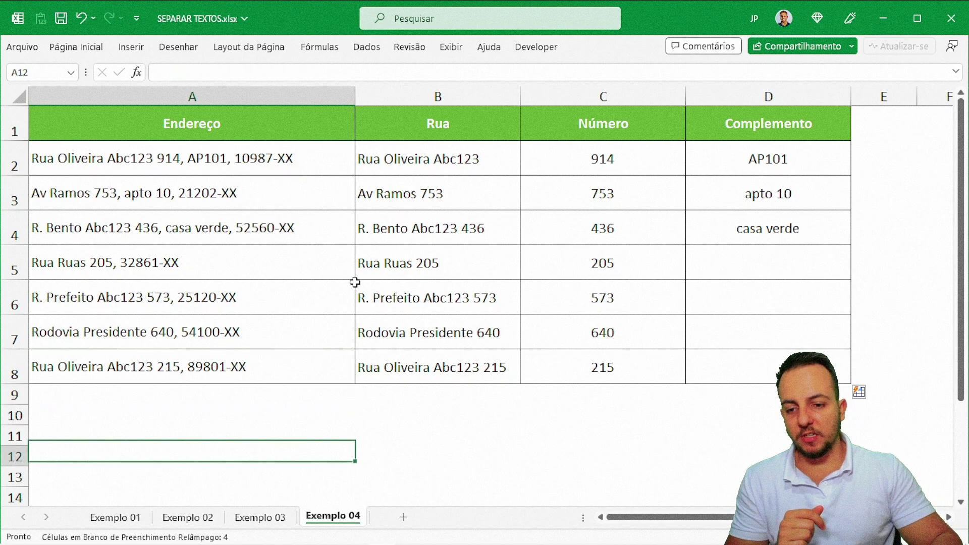
{"action": "key", "text": "Down"}
{"action": "key", "text": "Down"}
{"action": "key", "text": "Down"}
{"action": "key", "text": "Down"}
{"action": "key", "text": "Down"}
{"action": "key", "text": "Down"}
{"action": "key", "text": "Down"}
{"action": "key", "text": "Down"}
{"action": "key", "text": "Down"}
{"action": "key", "text": "Down"}
{"action": "key", "text": "Down"}
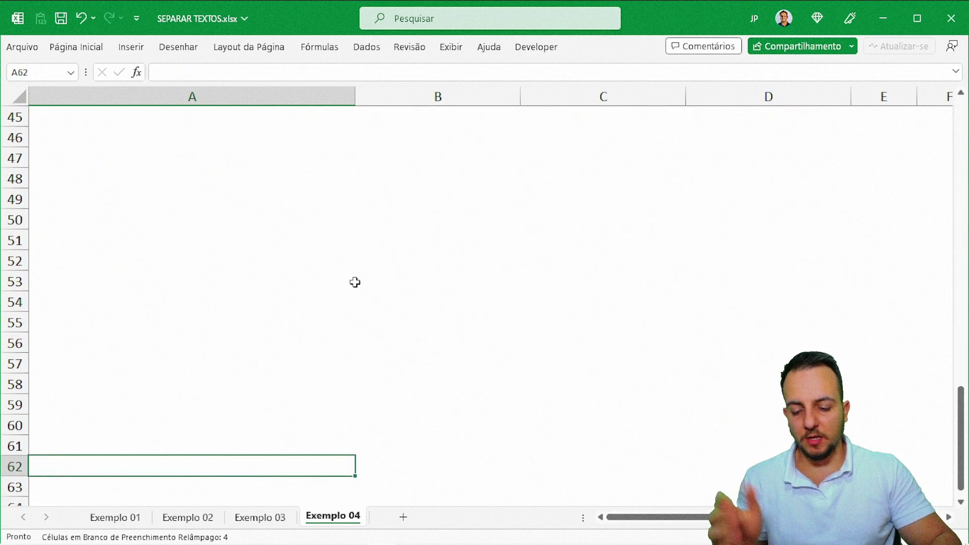
{"action": "key", "text": "ctrl+Up"}
{"action": "key", "text": "ctrl+Up"}
{"action": "key", "text": "ctrl+Page_Up"}
{"action": "key", "text": "ctrl+Page_Up"}
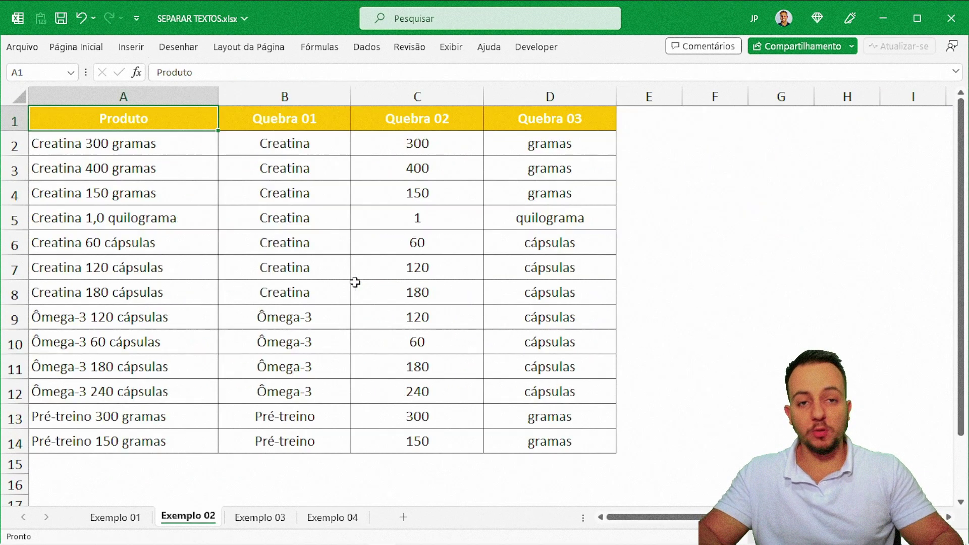
{"action": "key", "text": "ctrl+Page_Up"}
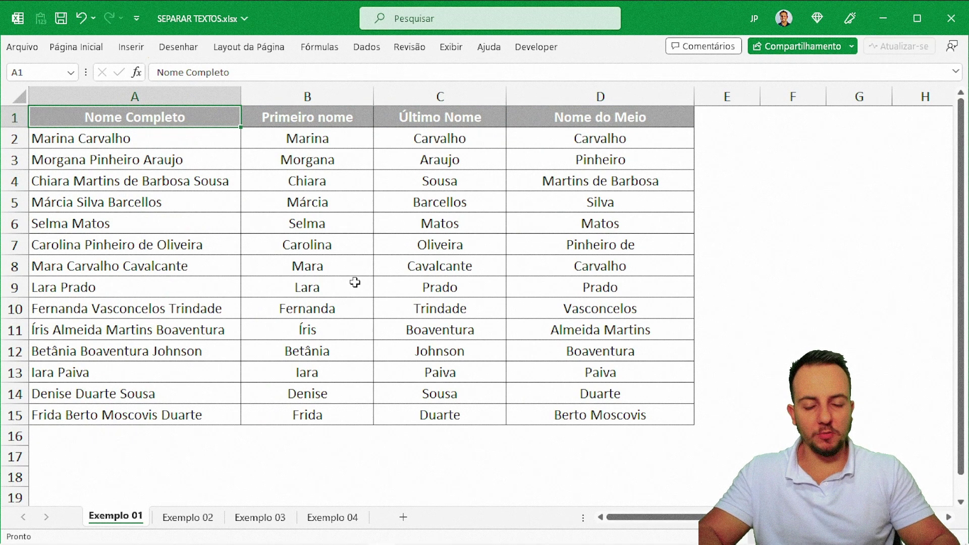